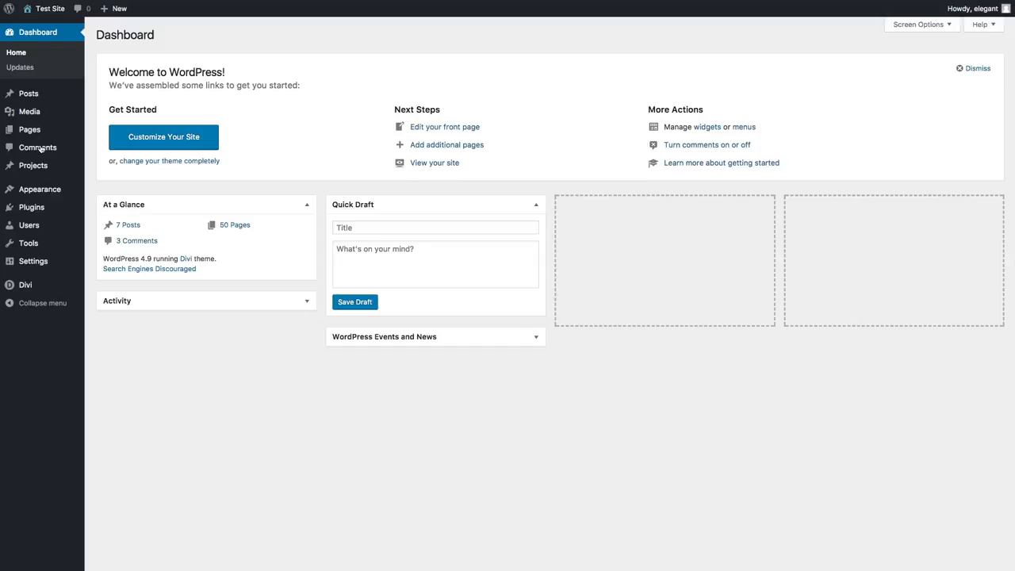
- Open the Divi theme customizer and bring up the Layout Settings within General Settings
{"action": "mouse_move", "coordinate": [93, 285]}
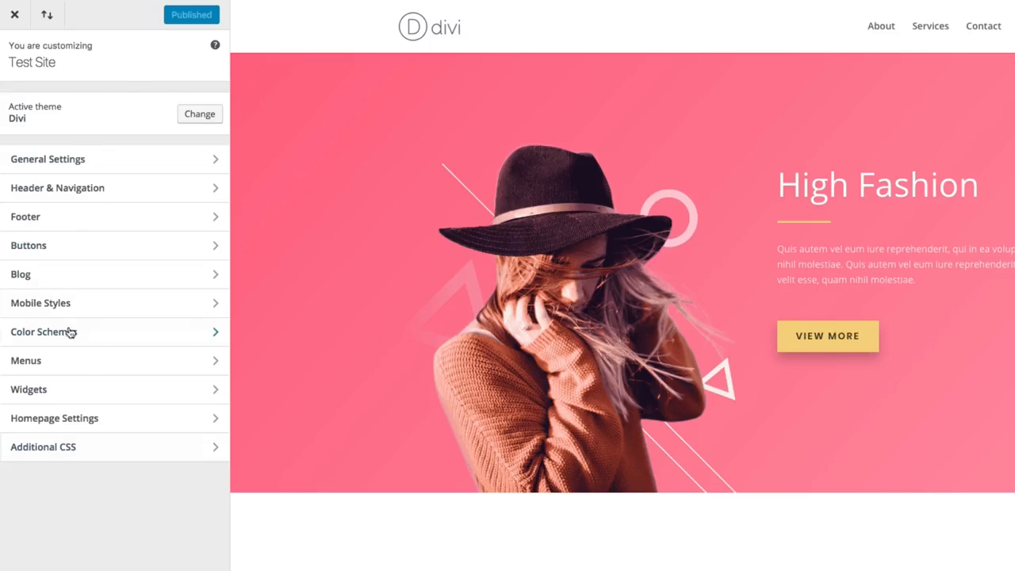
{"action": "left_click", "coordinate": [71, 168]}
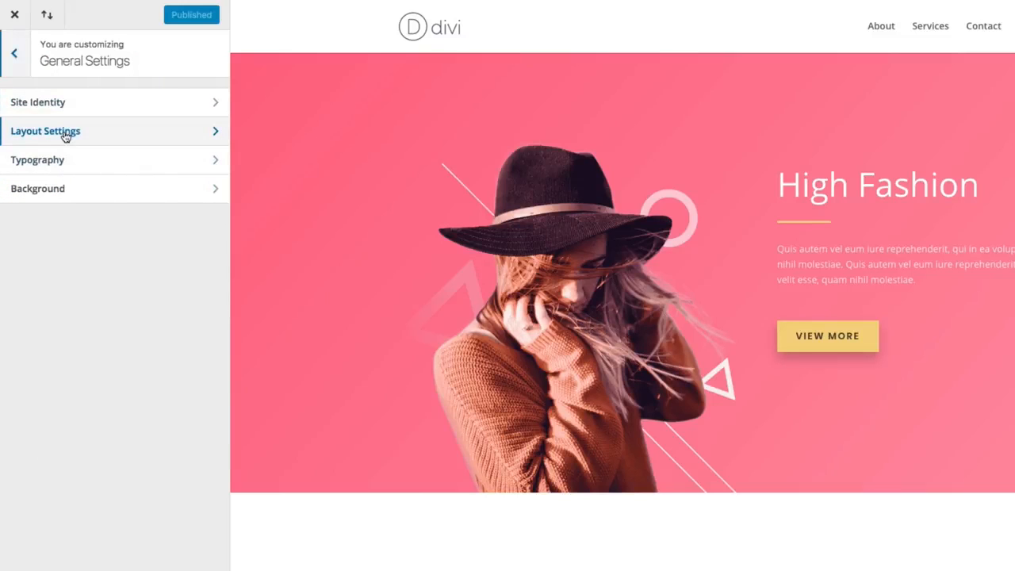
{"action": "left_click", "coordinate": [66, 135]}
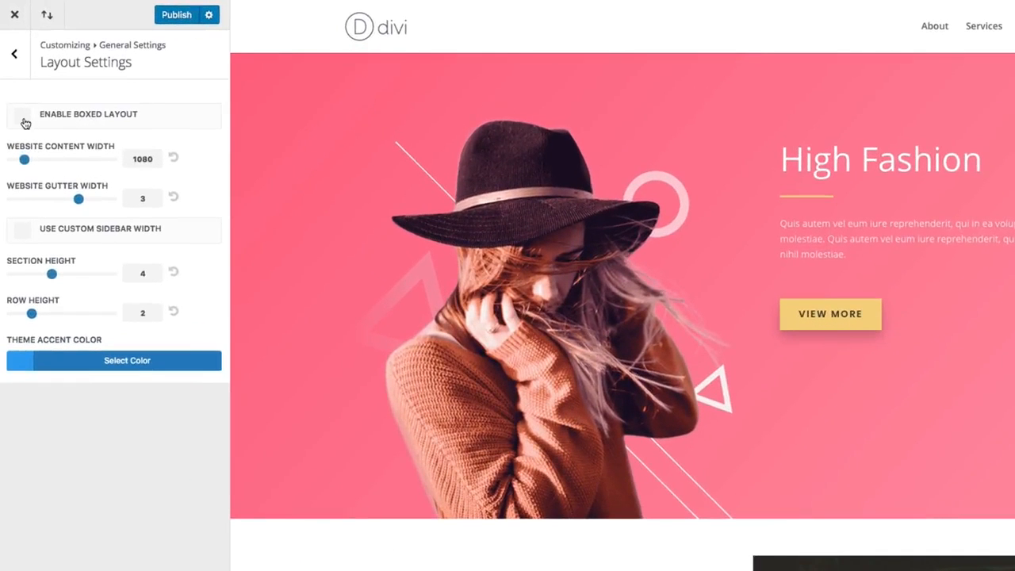
- Try the boxed layout on the site, turn it off again and review the full-width page preview
{"action": "left_click", "coordinate": [26, 123]}
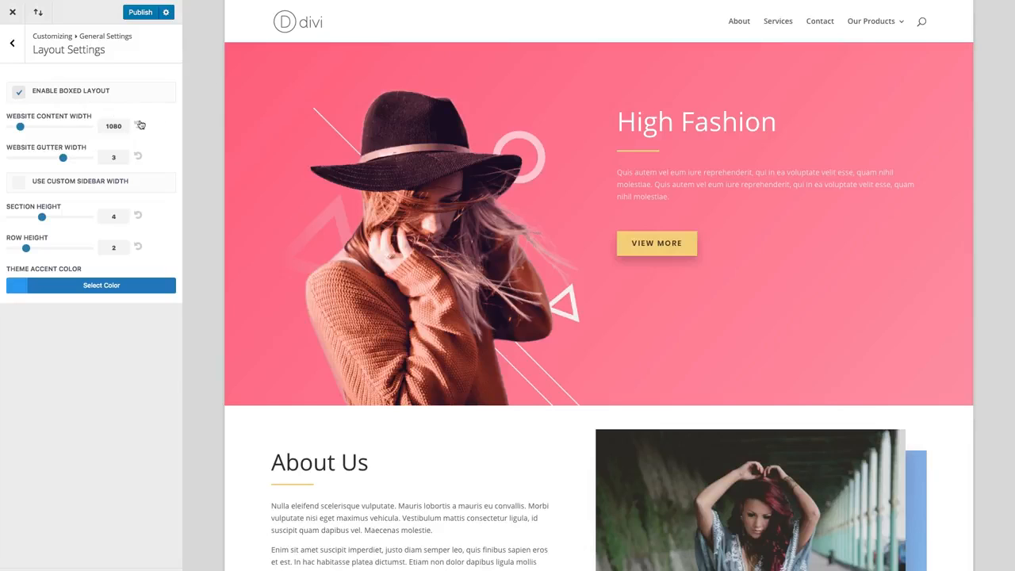
{"action": "left_click", "coordinate": [18, 92]}
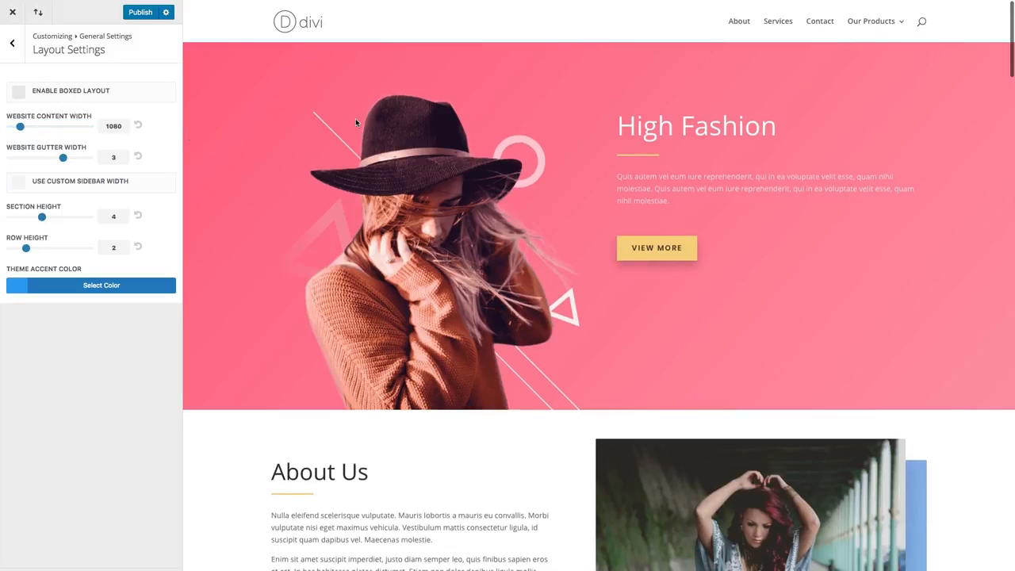
{"action": "scroll", "coordinate": [355, 123], "scroll_direction": "down", "scroll_amount": 3}
{"action": "scroll", "coordinate": [356, 123], "scroll_direction": "down", "scroll_amount": 5}
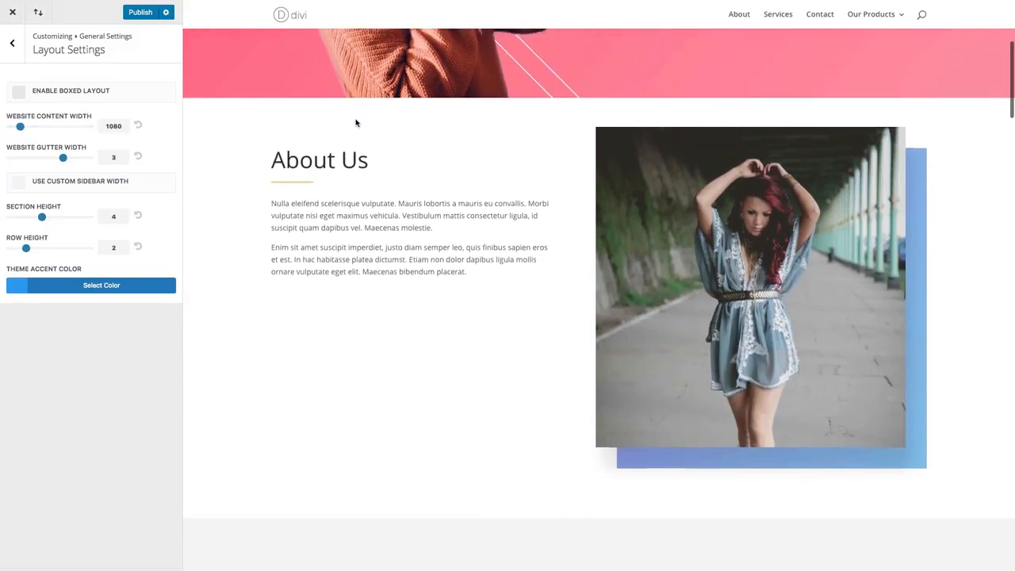
{"action": "scroll", "coordinate": [356, 122], "scroll_direction": "up", "scroll_amount": 4}
{"action": "scroll", "coordinate": [356, 123], "scroll_direction": "up", "scroll_amount": 4}
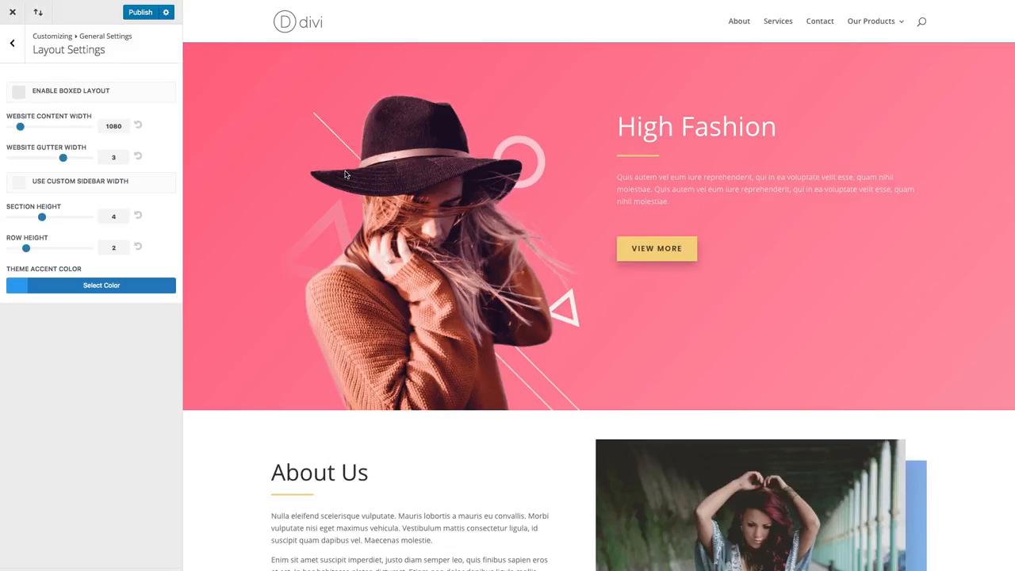
- Try a website content width of 960 and restore the setting to its default
{"action": "mouse_move", "coordinate": [21, 126]}
{"action": "left_mouse_down"}
{"action": "mouse_move", "coordinate": [50, 130]}
{"action": "mouse_move", "coordinate": [7, 132]}
{"action": "left_mouse_up"}
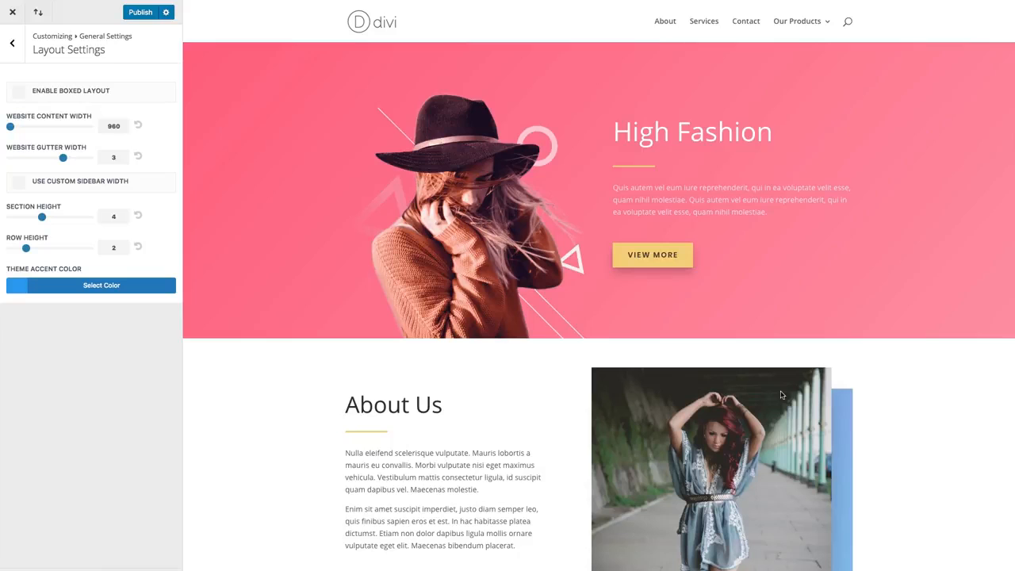
{"action": "mouse_move", "coordinate": [10, 132]}
{"action": "left_mouse_down"}
{"action": "mouse_move", "coordinate": [29, 132]}
{"action": "mouse_move", "coordinate": [8, 132]}
{"action": "left_mouse_up"}
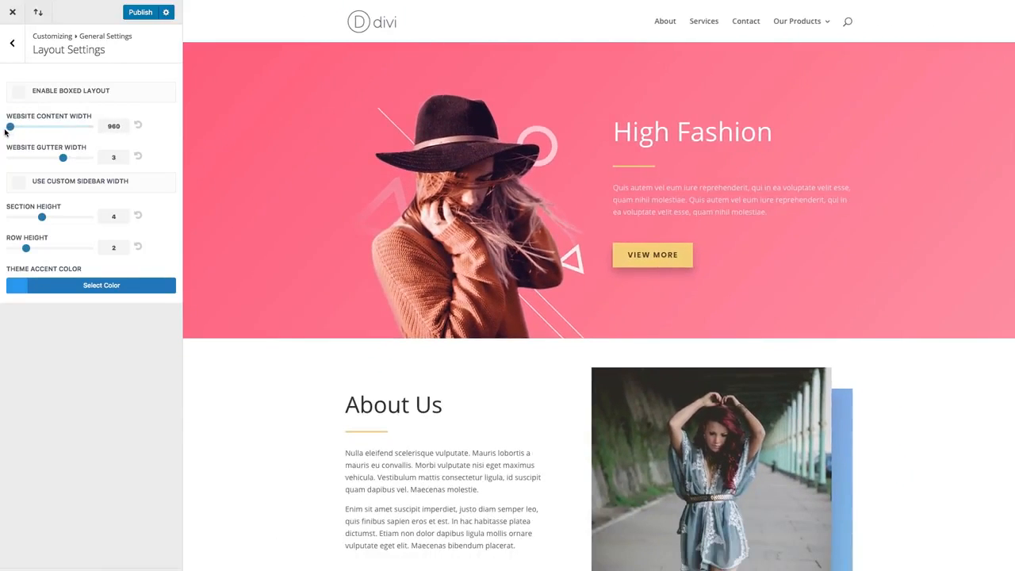
{"action": "left_click", "coordinate": [139, 127]}
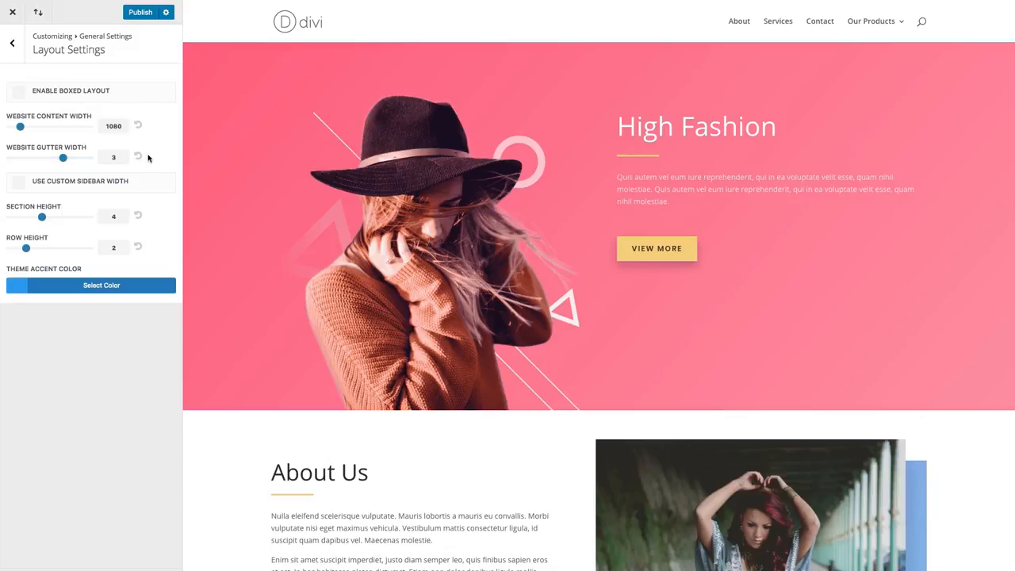
- Try website gutter widths of 4, 2 and 1 on the Popular Outfits section and return the width to 3
{"action": "scroll", "coordinate": [316, 179], "scroll_direction": "down", "scroll_amount": 4}
{"action": "scroll", "coordinate": [315, 182], "scroll_direction": "down", "scroll_amount": 15}
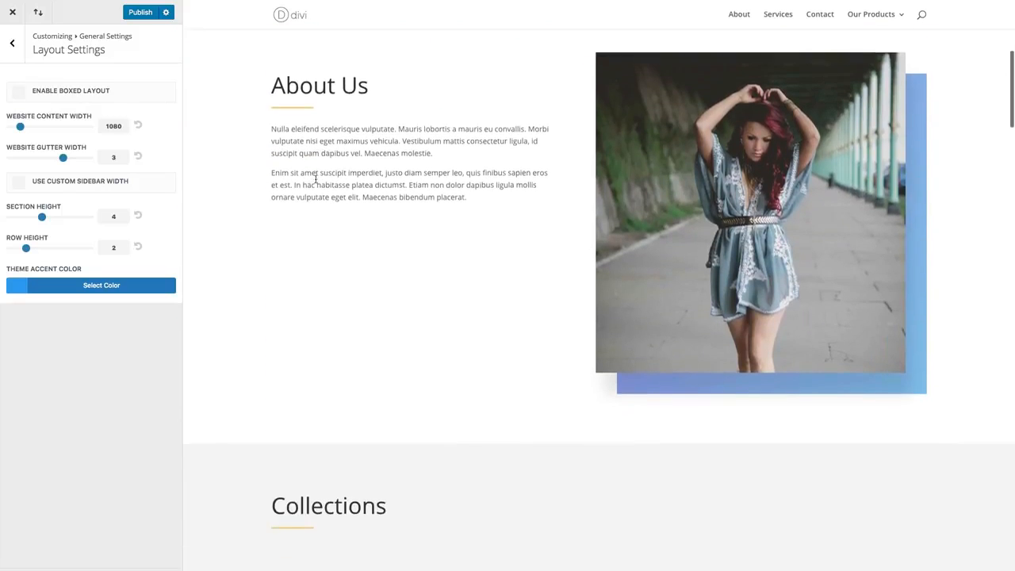
{"action": "scroll", "coordinate": [316, 182], "scroll_direction": "down", "scroll_amount": 6}
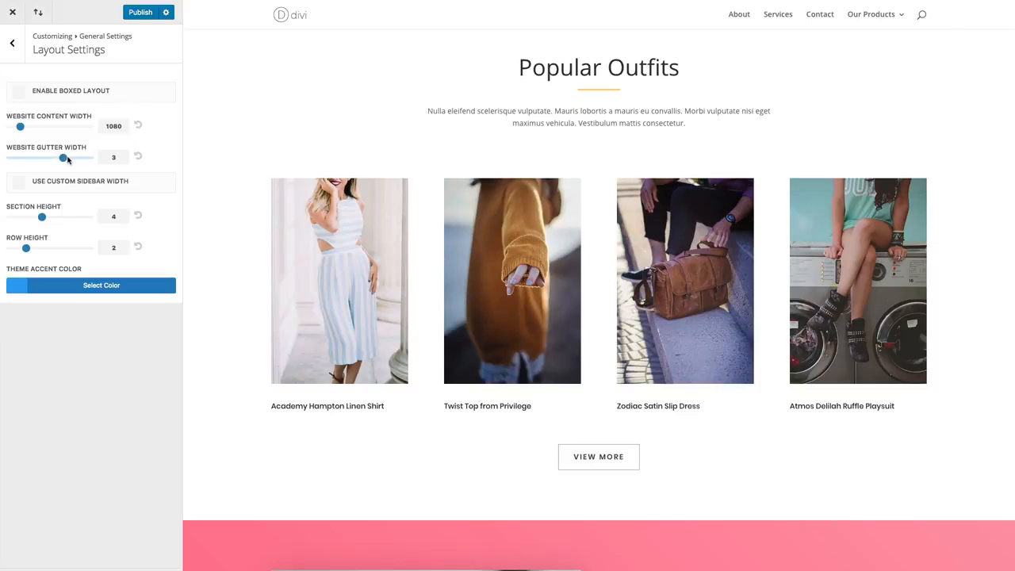
{"action": "left_click_drag", "start_coordinate": [65, 159], "coordinate": [89, 157]}
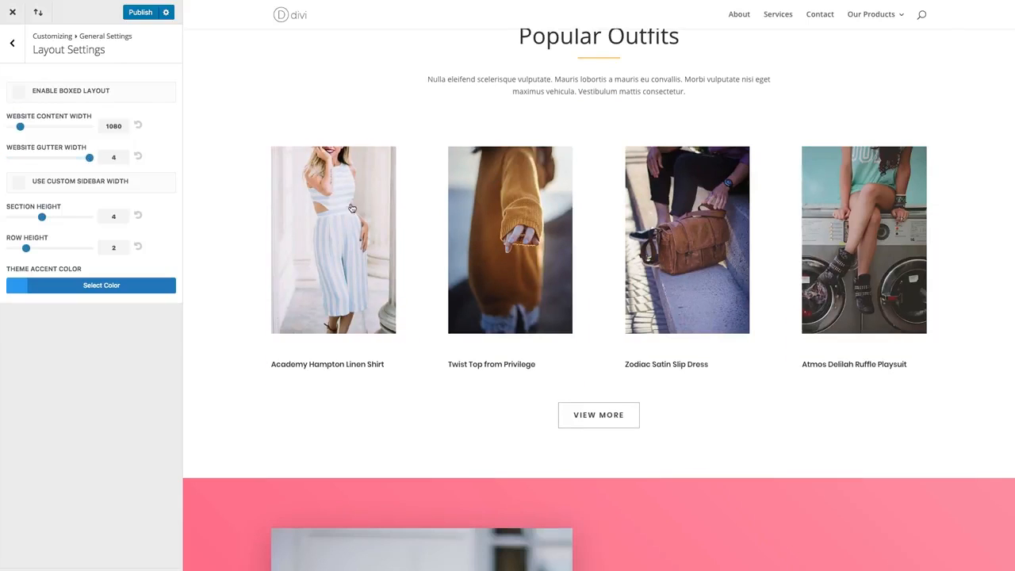
{"action": "left_click_drag", "start_coordinate": [89, 158], "coordinate": [43, 161]}
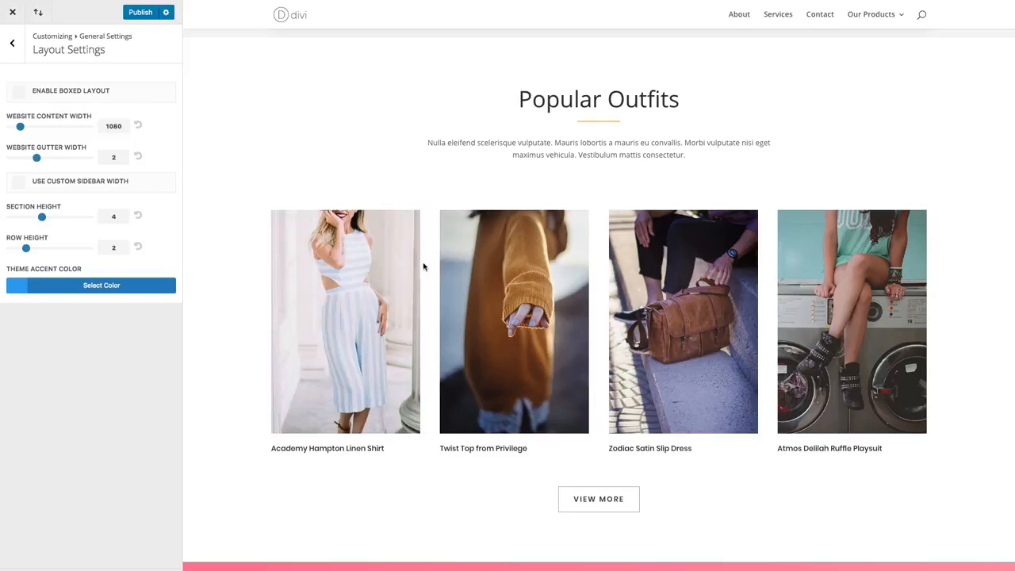
{"action": "left_click_drag", "start_coordinate": [36, 157], "coordinate": [10, 158]}
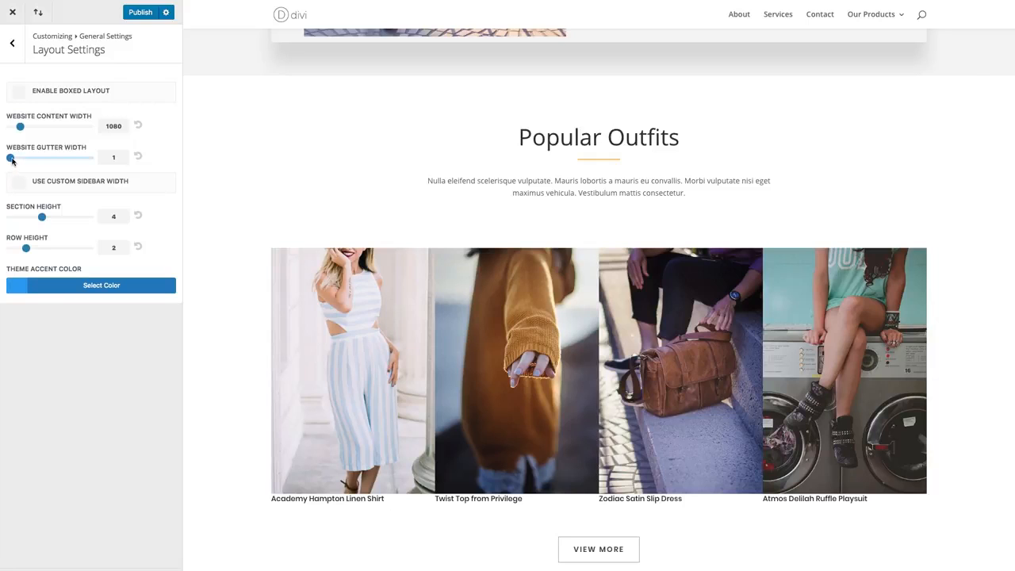
{"action": "left_click_drag", "start_coordinate": [11, 159], "coordinate": [53, 161]}
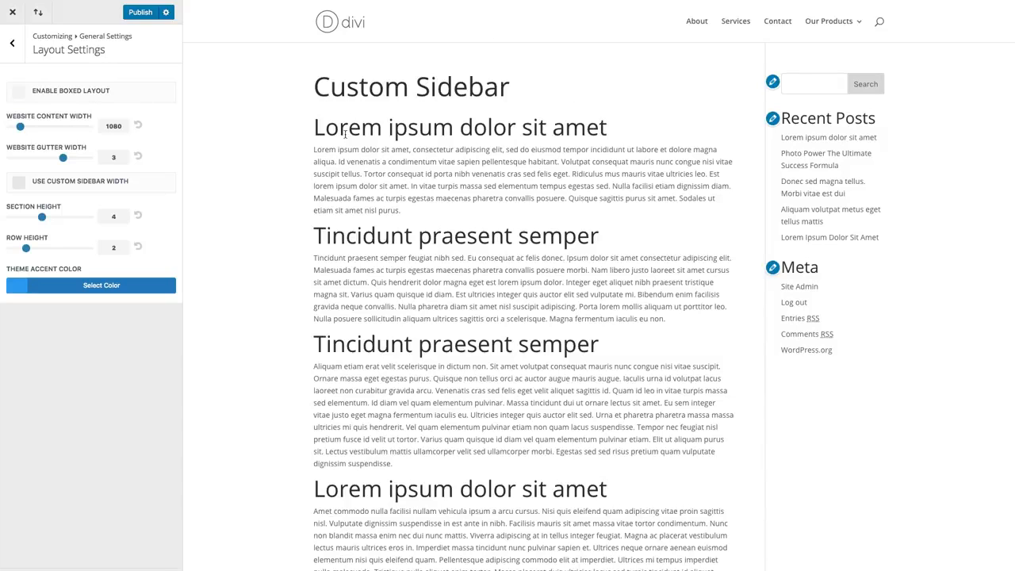
- Enable the custom sidebar width and narrow the sidebar on the Custom Sidebar page
{"action": "scroll", "coordinate": [489, 149], "scroll_direction": "down", "scroll_amount": 3}
{"action": "scroll", "coordinate": [492, 147], "scroll_direction": "up", "scroll_amount": 3}
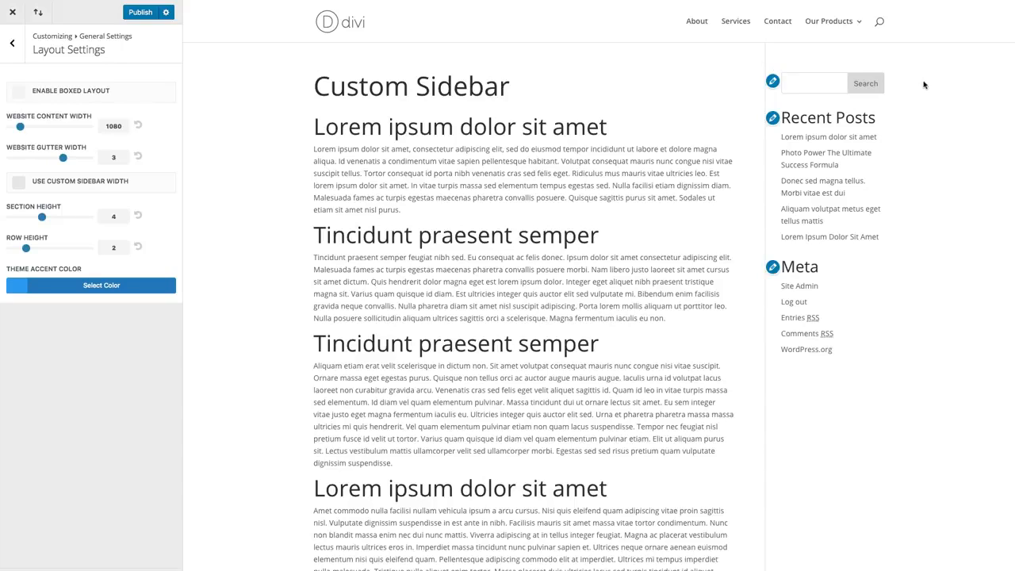
{"action": "left_click", "coordinate": [21, 190]}
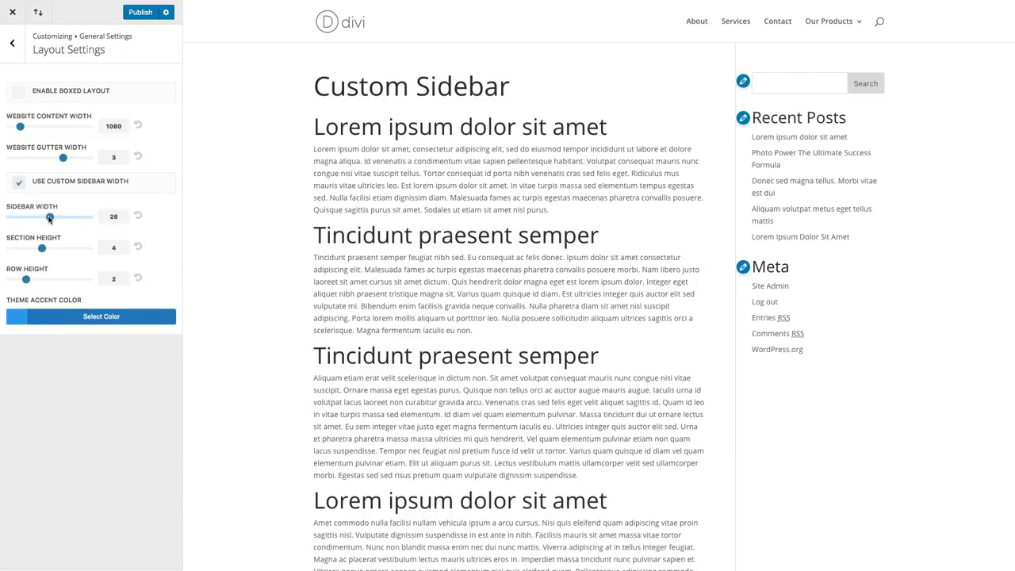
{"action": "left_click_drag", "start_coordinate": [49, 219], "coordinate": [15, 217]}
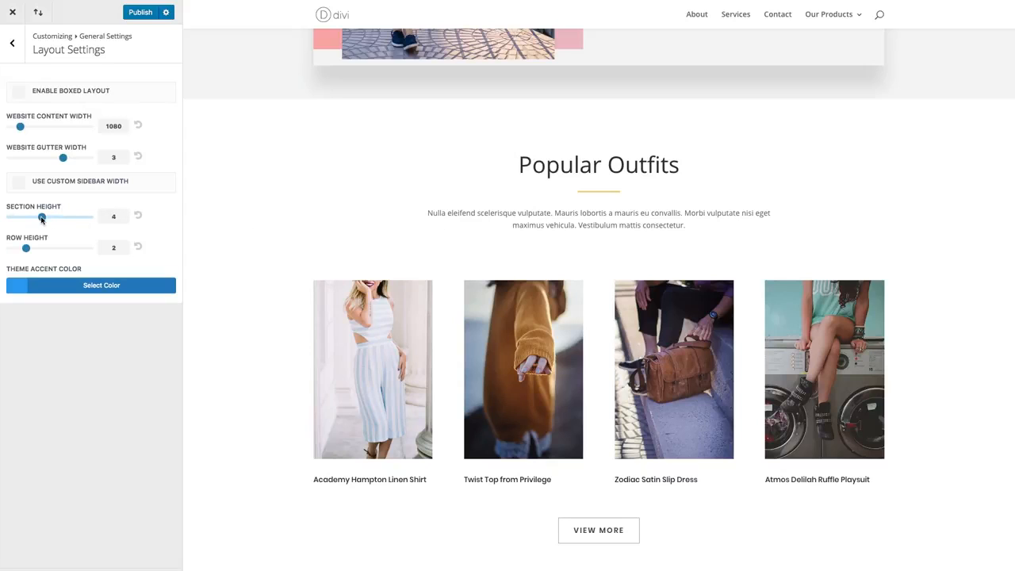
- Set the section height to 8 and check the spacing around the Popular Outfits section
{"action": "left_click_drag", "start_coordinate": [43, 219], "coordinate": [72, 221]}
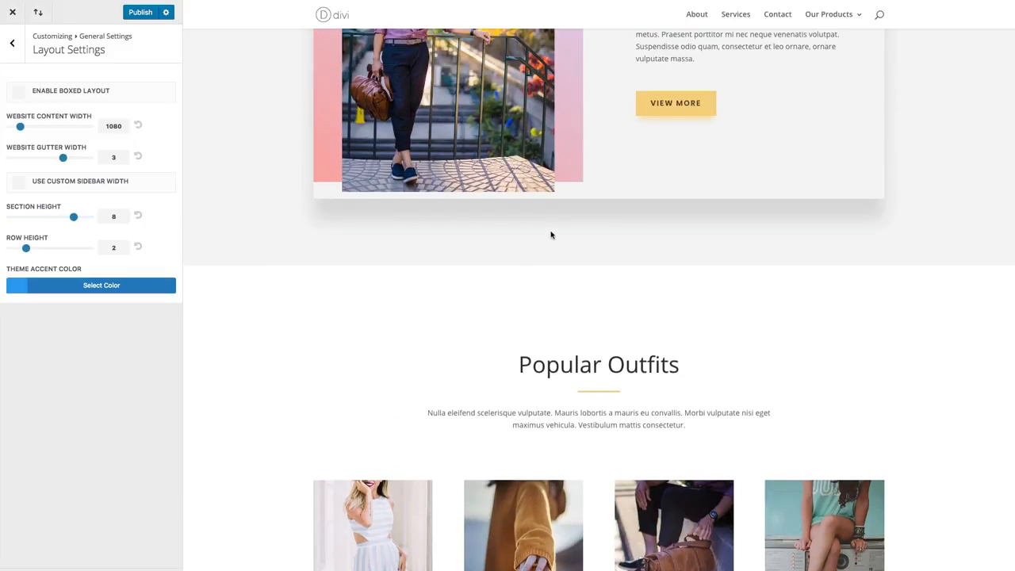
{"action": "scroll", "coordinate": [561, 244], "scroll_direction": "up", "scroll_amount": 5}
{"action": "scroll", "coordinate": [561, 243], "scroll_direction": "down", "scroll_amount": 7}
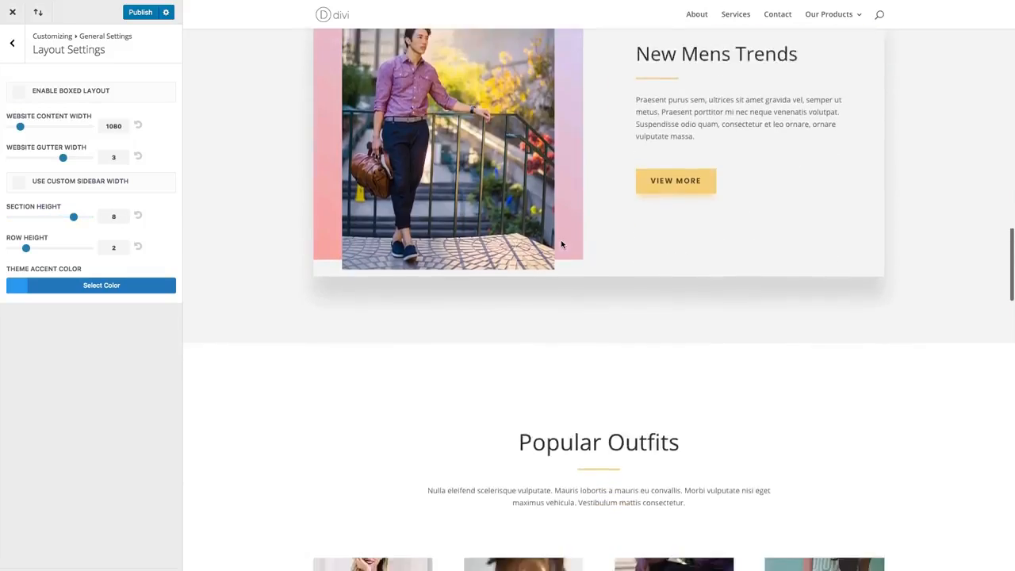
{"action": "scroll", "coordinate": [561, 243], "scroll_direction": "up", "scroll_amount": 1}
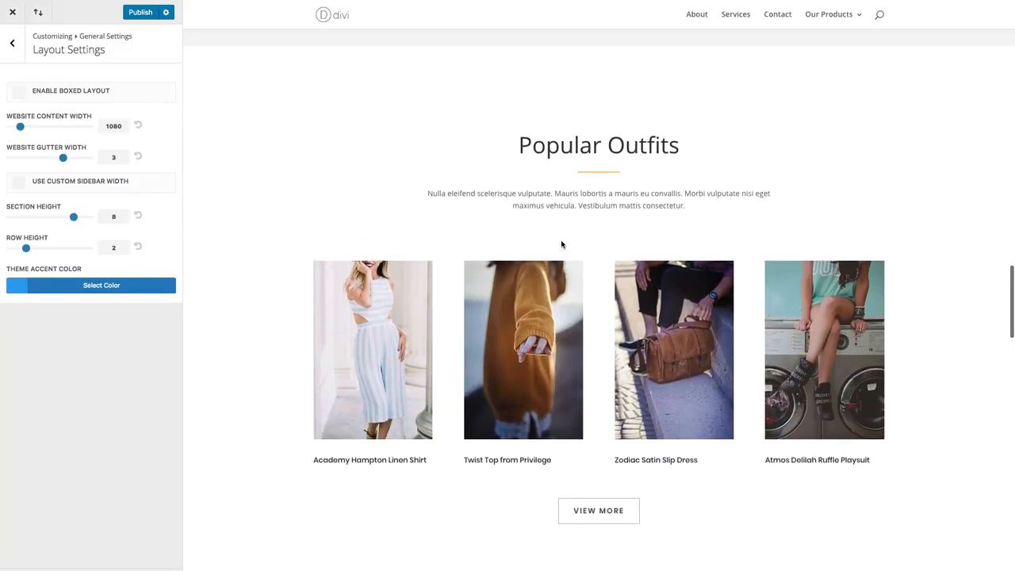
{"action": "scroll", "coordinate": [608, 503], "scroll_direction": "down", "scroll_amount": 1}
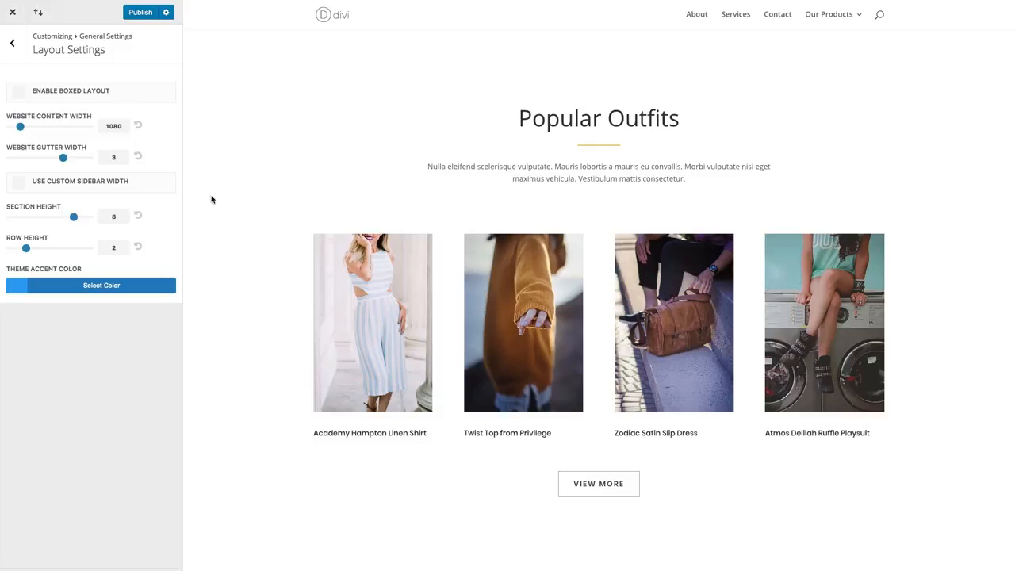
- Raise the section height to 10 and compare the spacing above and below Popular Outfits
{"action": "left_click_drag", "start_coordinate": [75, 218], "coordinate": [86, 221]}
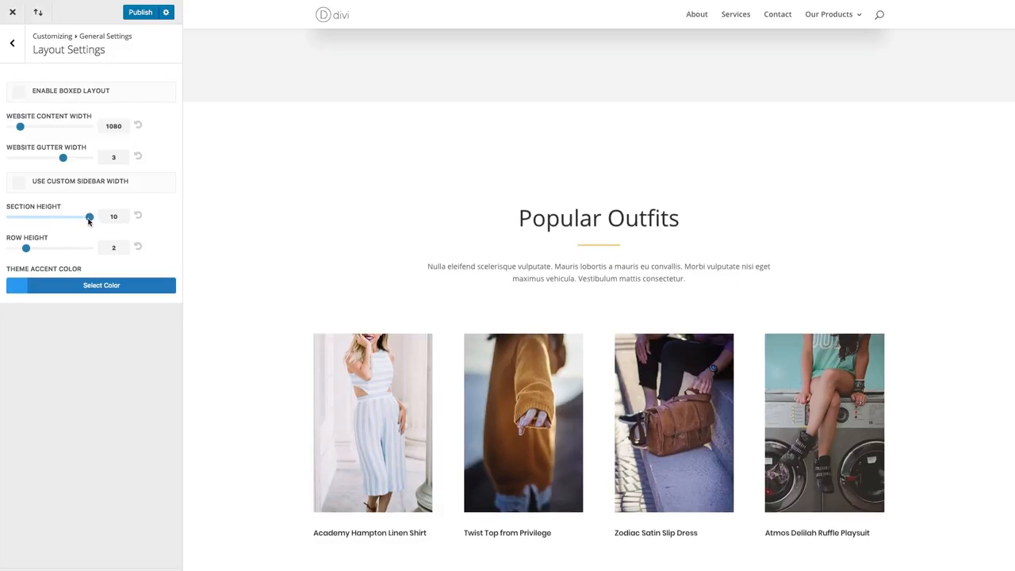
{"action": "scroll", "coordinate": [376, 235], "scroll_direction": "down", "scroll_amount": 3}
{"action": "scroll", "coordinate": [235, 217], "scroll_direction": "up", "scroll_amount": 1}
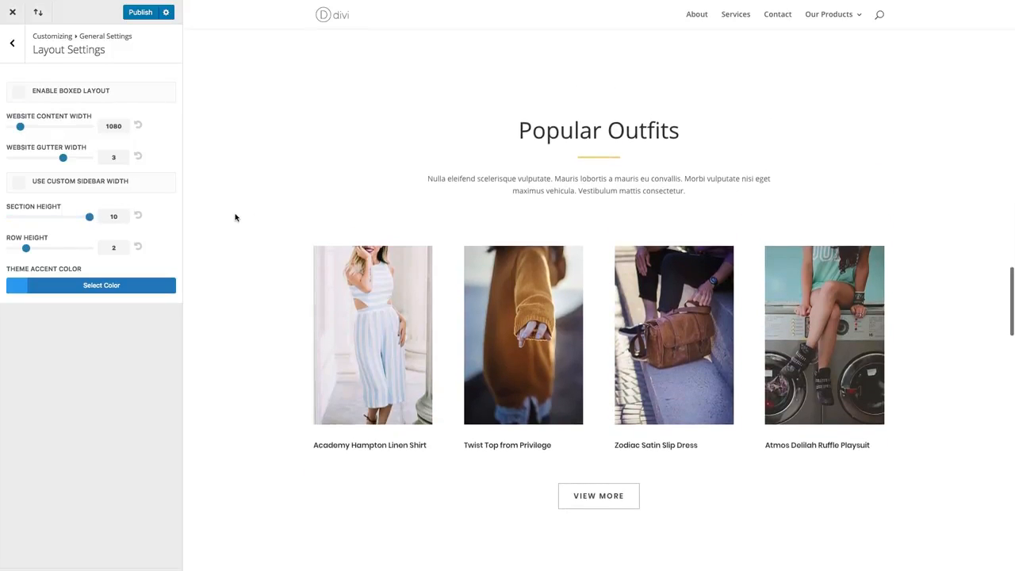
{"action": "scroll", "coordinate": [236, 218], "scroll_direction": "down", "scroll_amount": 1}
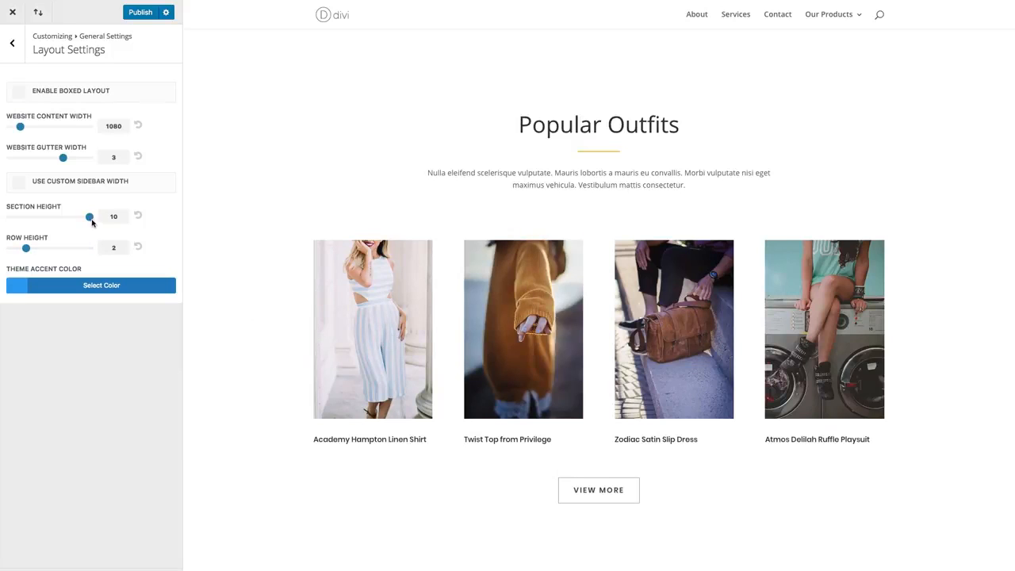
- Try a section height of 0, restore the default section height and review the section spacing
{"action": "left_click_drag", "start_coordinate": [92, 223], "coordinate": [11, 217]}
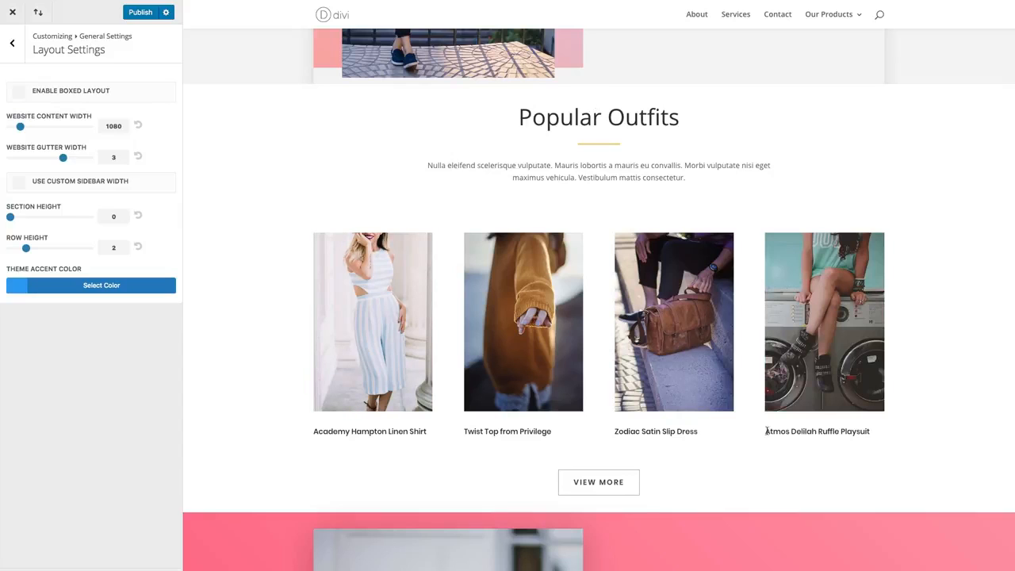
{"action": "left_click", "coordinate": [138, 217]}
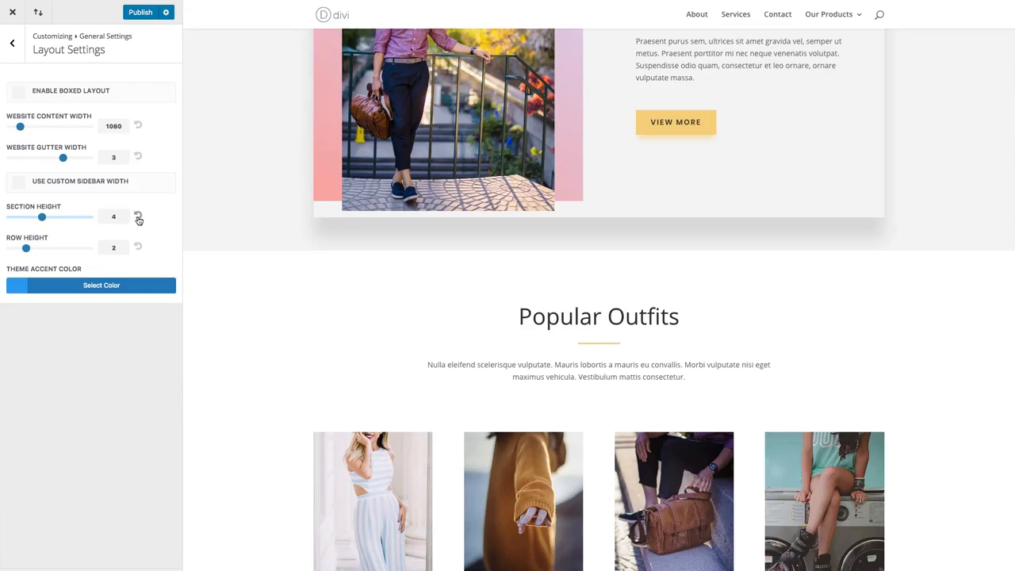
{"action": "scroll", "coordinate": [249, 259], "scroll_direction": "down", "scroll_amount": 4}
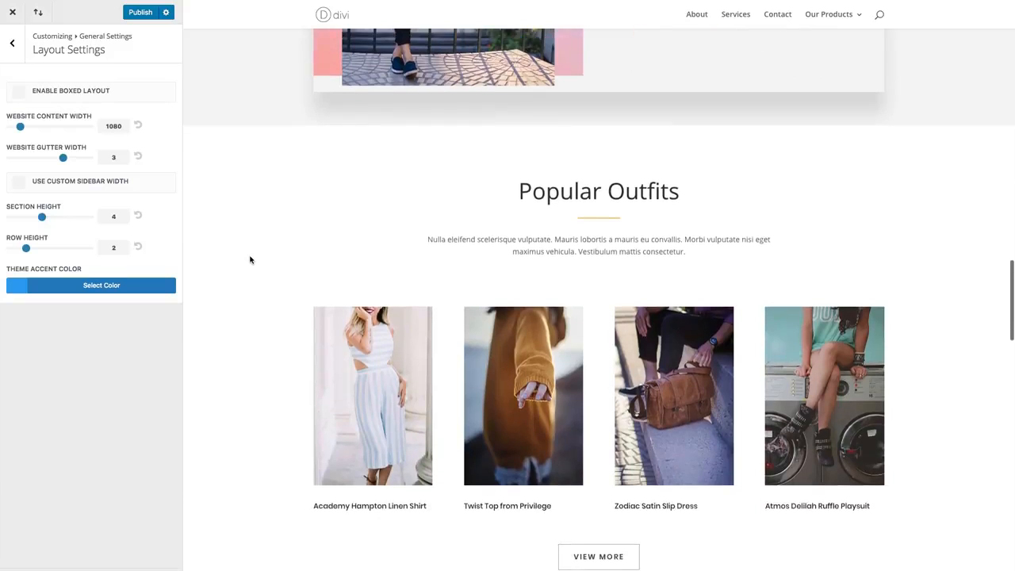
{"action": "scroll", "coordinate": [250, 261], "scroll_direction": "up", "scroll_amount": 1}
{"action": "scroll", "coordinate": [250, 260], "scroll_direction": "down", "scroll_amount": 1}
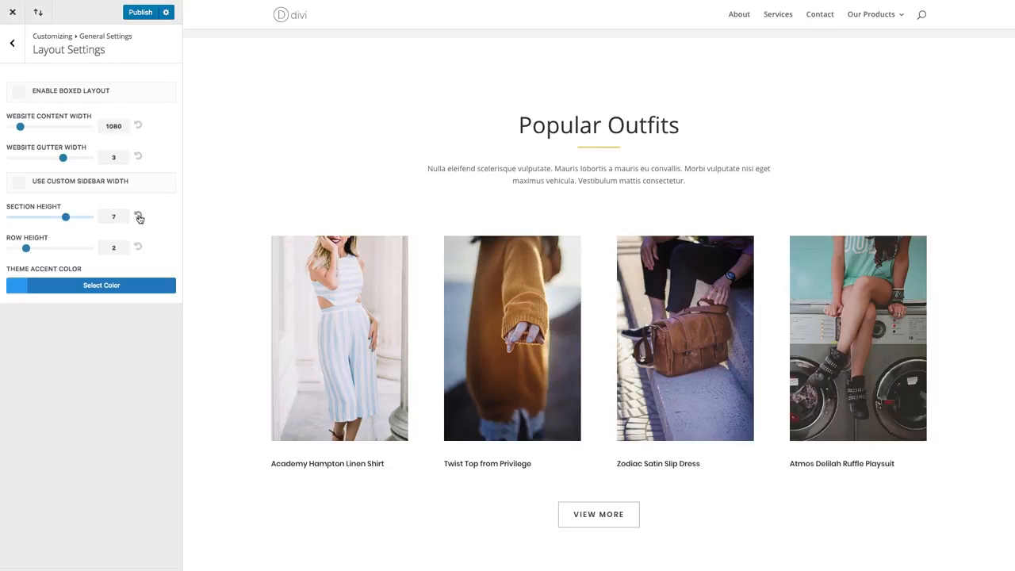
{"action": "left_click", "coordinate": [139, 216]}
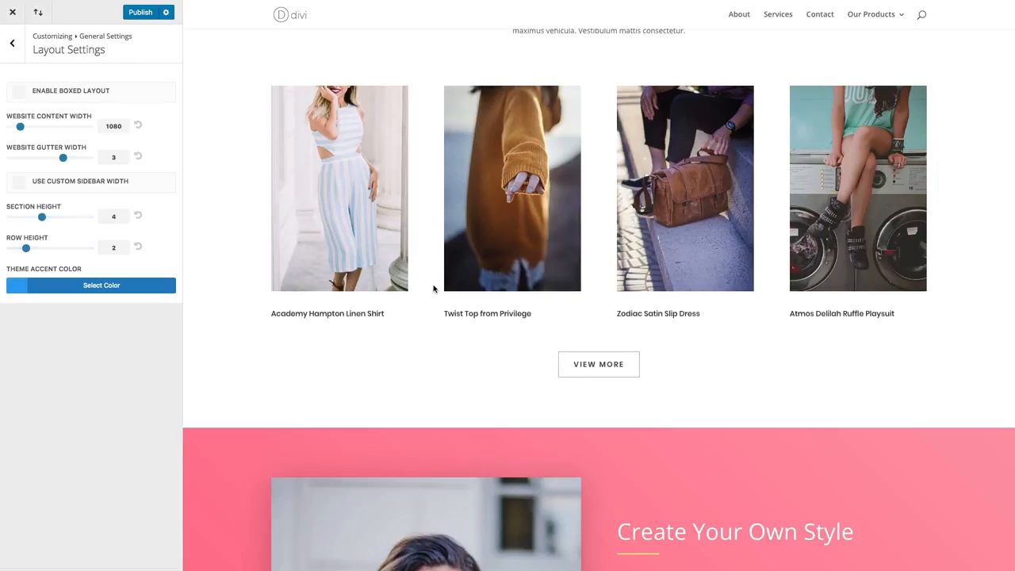
- Try row heights of 3 and 0 on the Popular Outfits section and reset the row height to its default
{"action": "scroll", "coordinate": [434, 289], "scroll_direction": "up", "scroll_amount": 3}
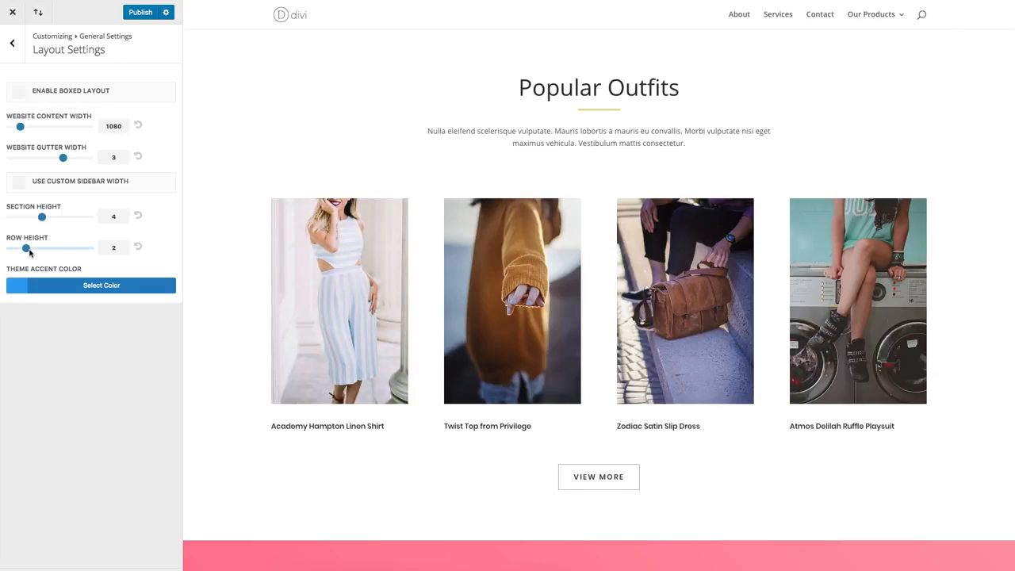
{"action": "mouse_move", "coordinate": [26, 251]}
{"action": "left_mouse_down"}
{"action": "mouse_move", "coordinate": [41, 250]}
{"action": "mouse_move", "coordinate": [31, 252]}
{"action": "left_mouse_up"}
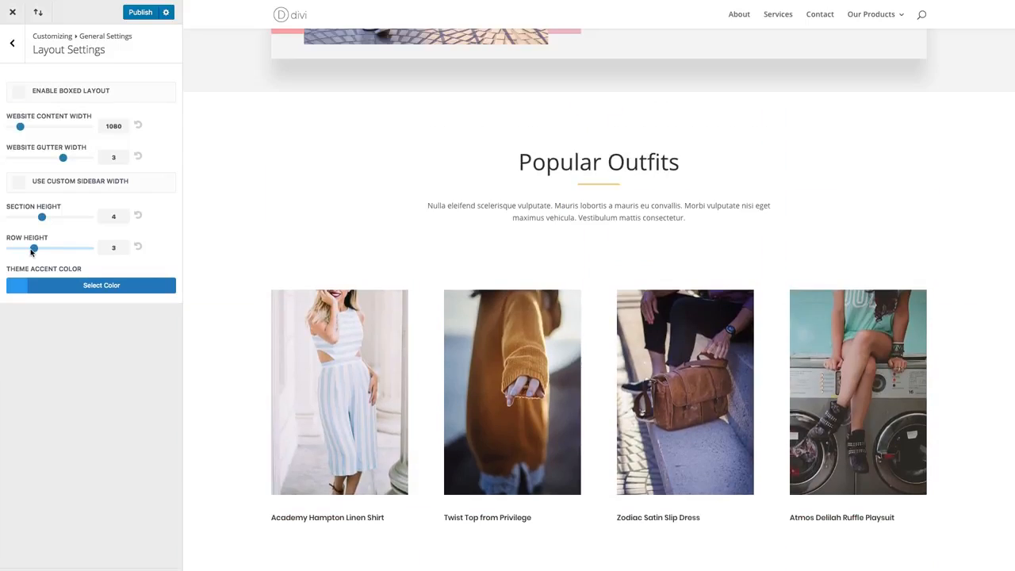
{"action": "left_click_drag", "start_coordinate": [32, 252], "coordinate": [10, 251]}
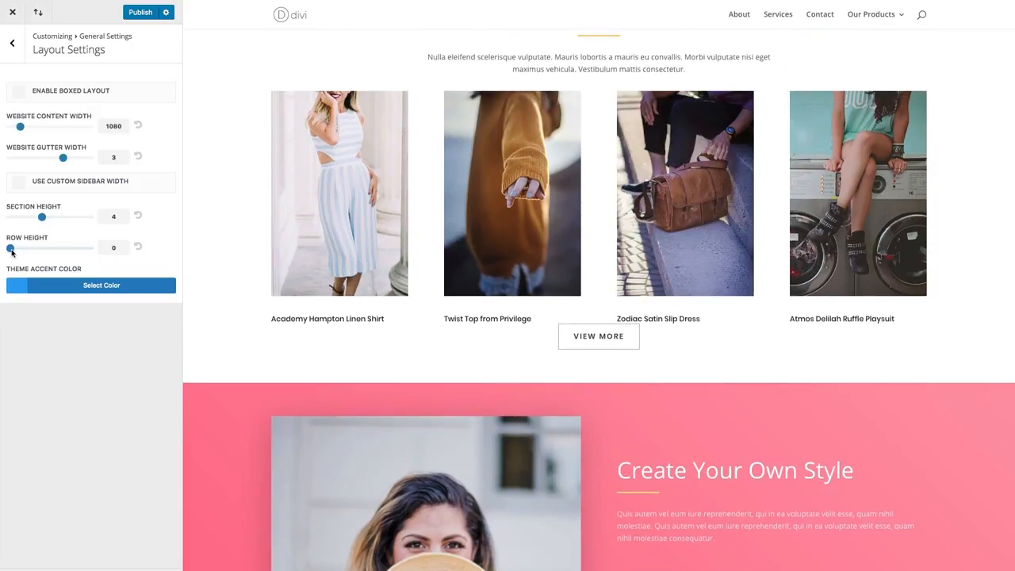
{"action": "left_click_drag", "start_coordinate": [12, 250], "coordinate": [33, 254]}
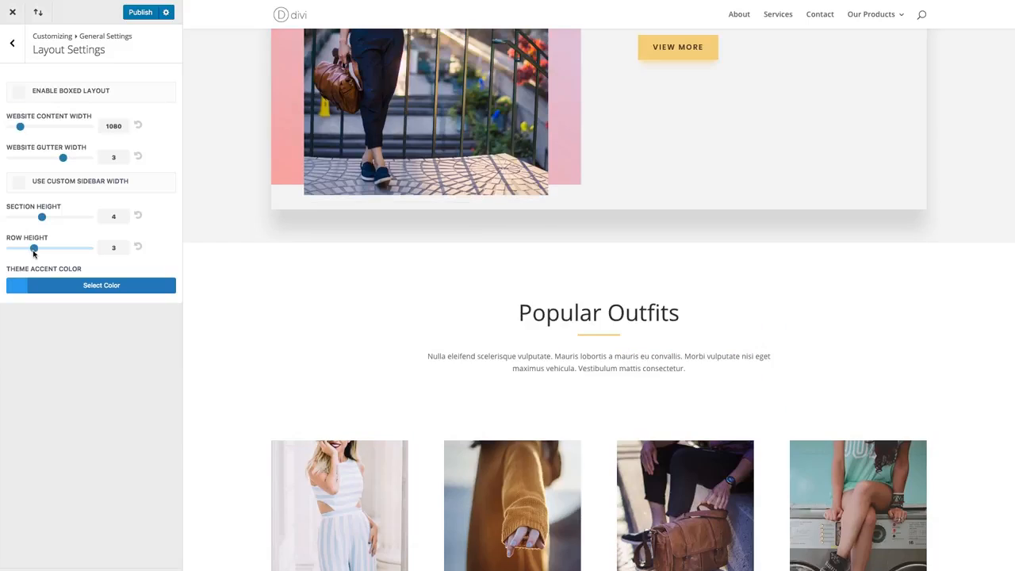
{"action": "left_click", "coordinate": [138, 247]}
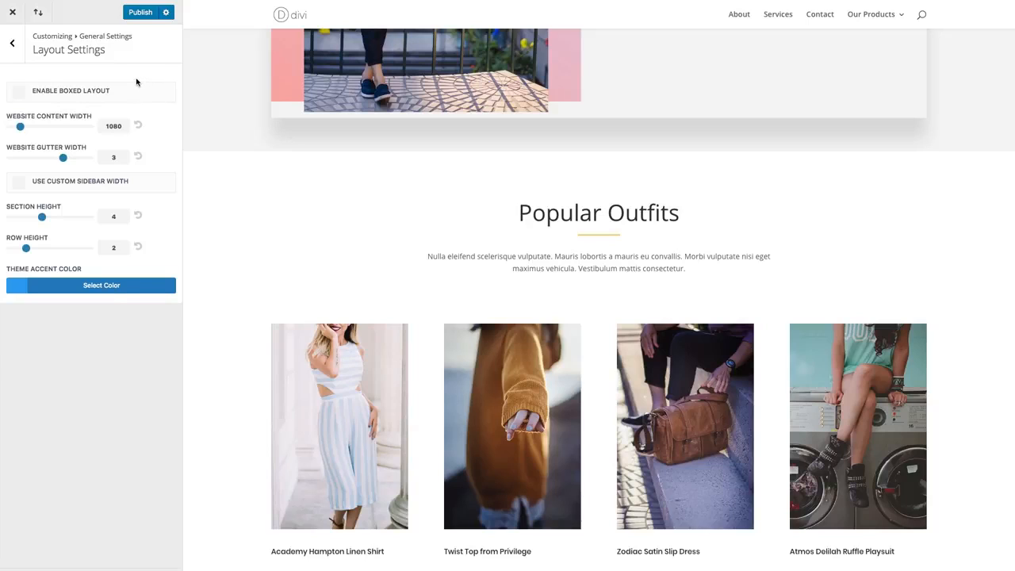
- Look through the Primary Menu Bar options under Header & Navigation, then open the Secondary Menu Bar settings
{"action": "double_click", "coordinate": [12, 43]}
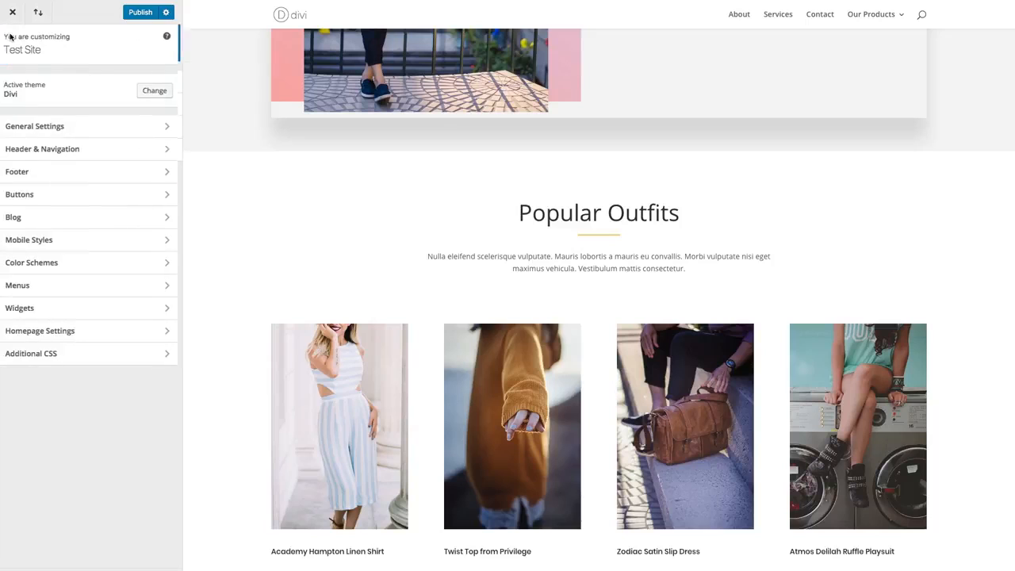
{"action": "left_click", "coordinate": [49, 153]}
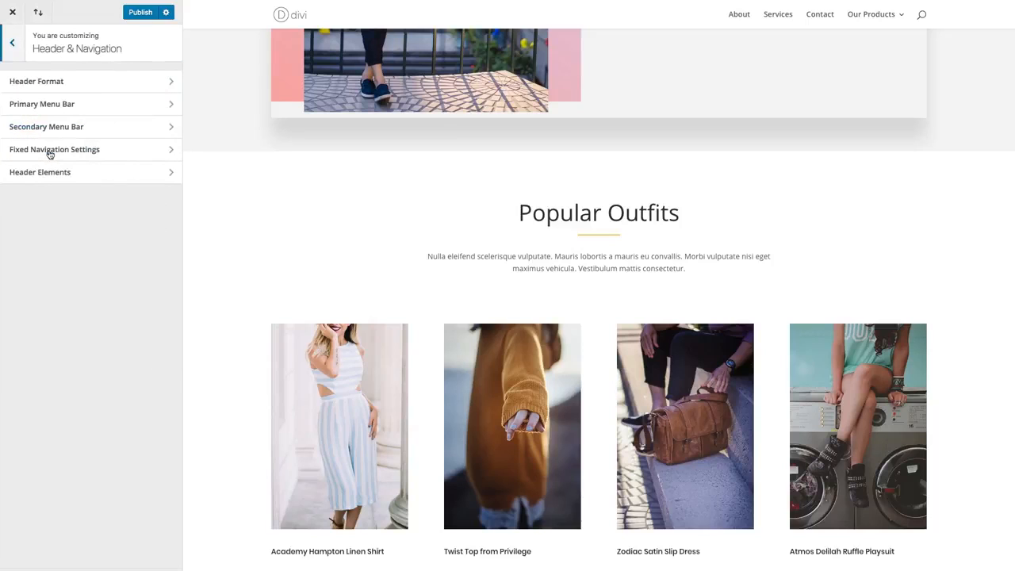
{"action": "left_click", "coordinate": [68, 104]}
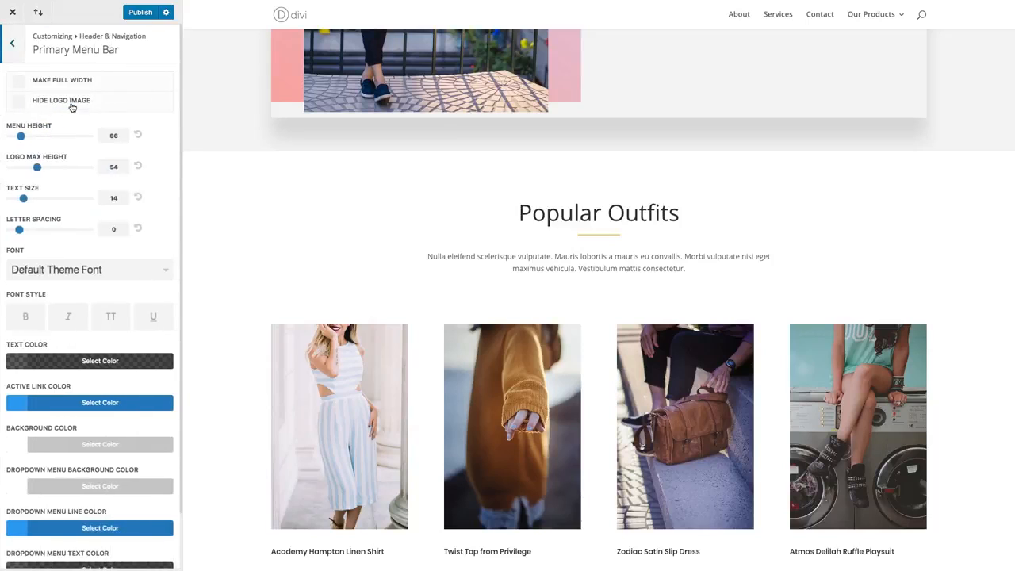
{"action": "scroll", "coordinate": [95, 156], "scroll_direction": "down", "scroll_amount": 2}
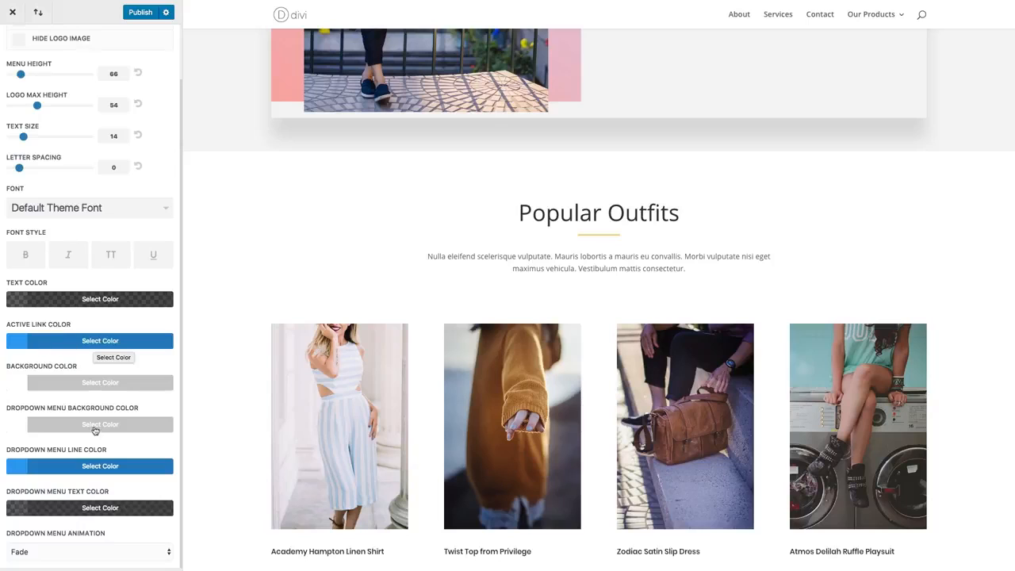
{"action": "scroll", "coordinate": [73, 452], "scroll_direction": "up", "scroll_amount": 2}
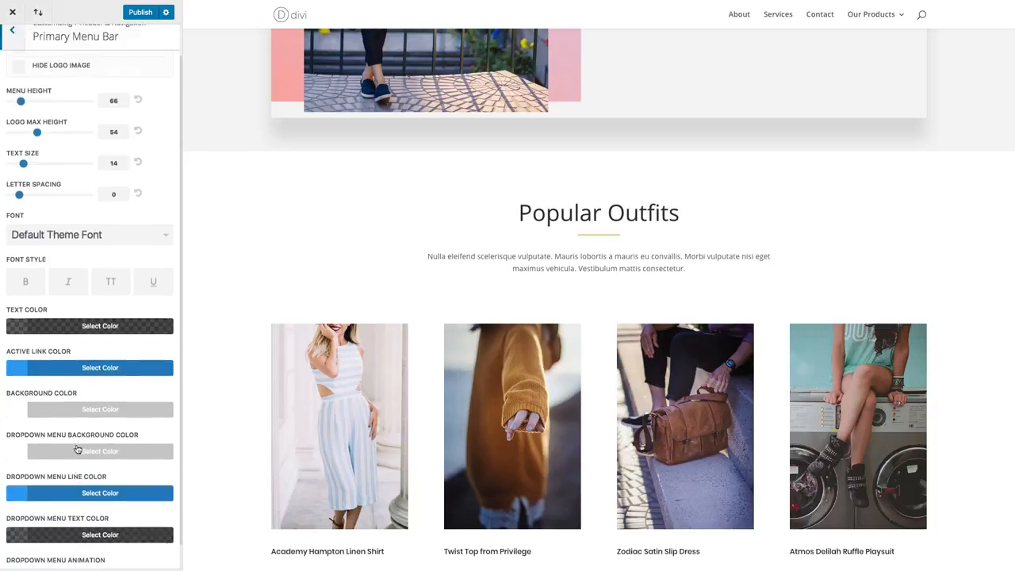
{"action": "left_click", "coordinate": [13, 47]}
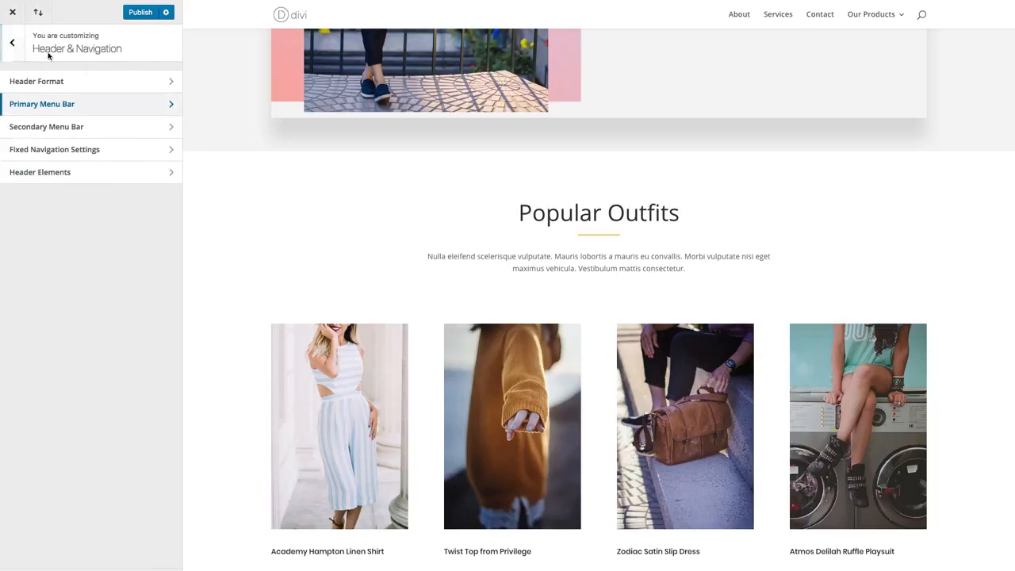
{"action": "left_click", "coordinate": [64, 130]}
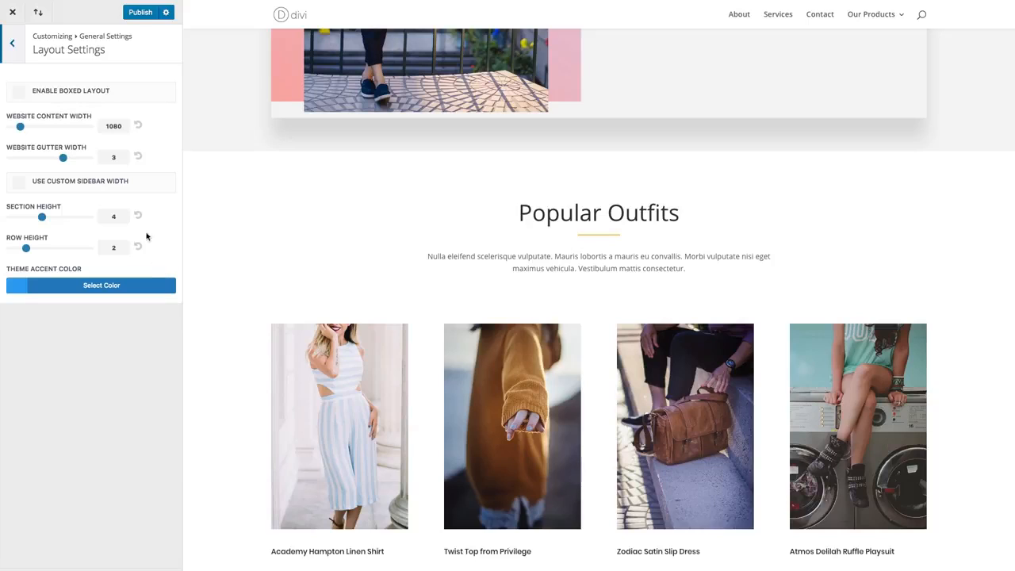
- Leave the Layout Settings and open the Typography settings under General Settings
{"action": "left_click", "coordinate": [14, 46]}
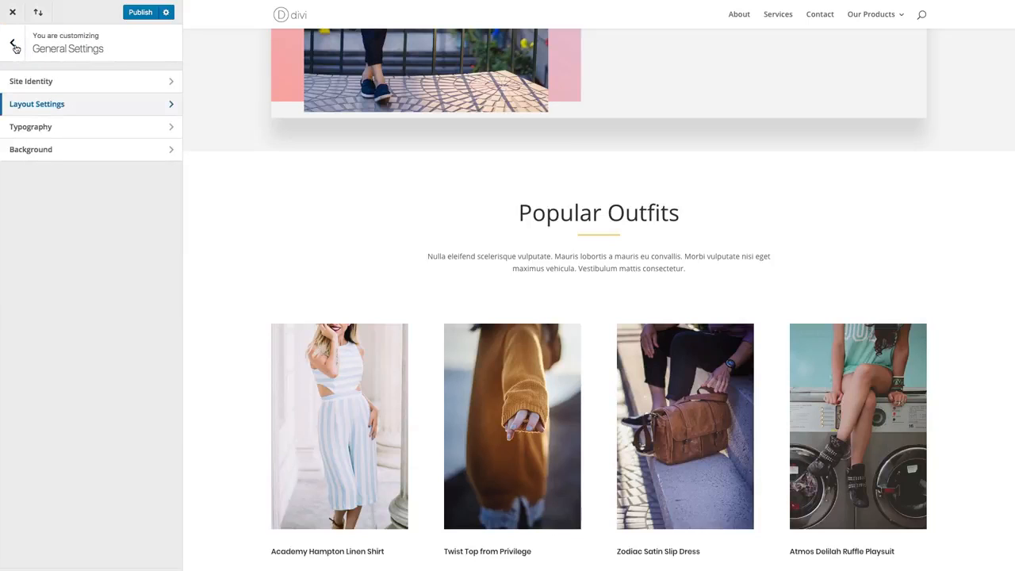
{"action": "left_click", "coordinate": [13, 46]}
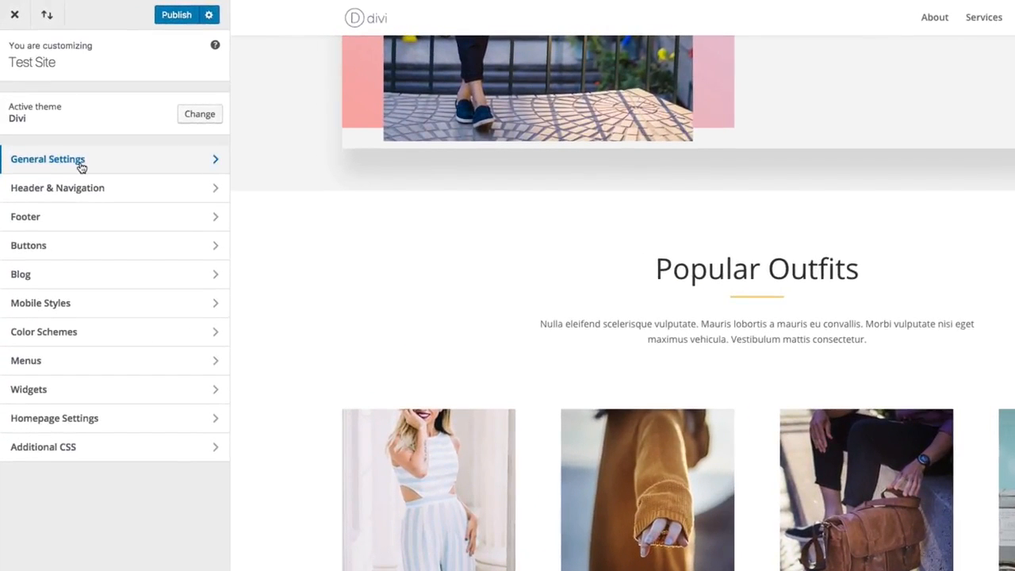
{"action": "left_click", "coordinate": [81, 161]}
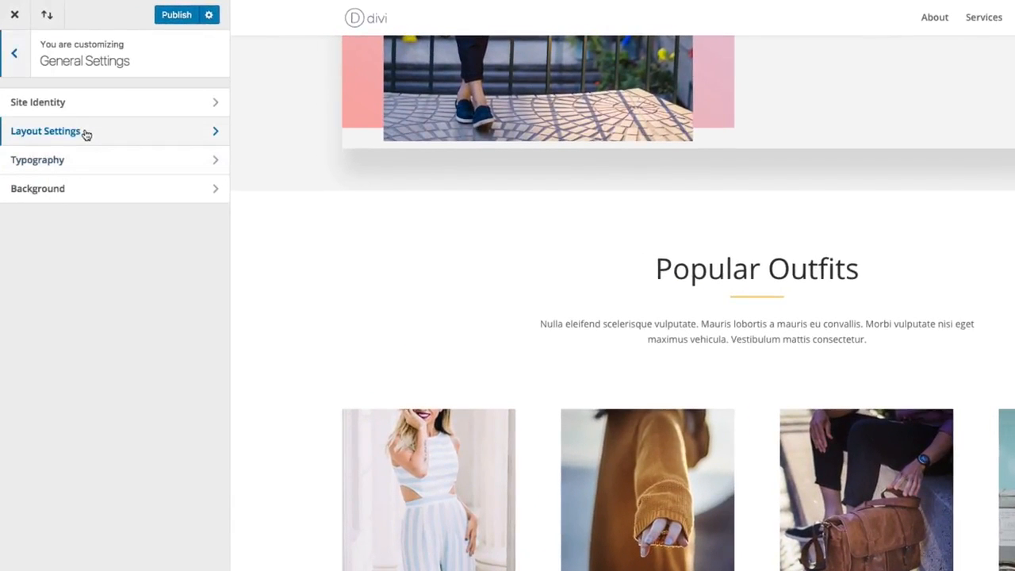
{"action": "left_click", "coordinate": [49, 162]}
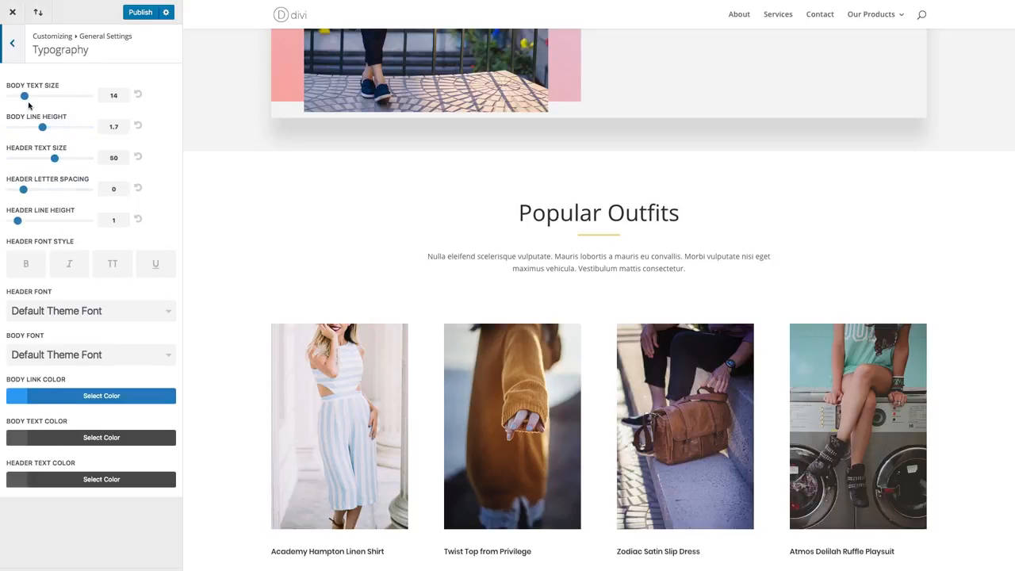
- Set the body text size to 16 with the New Mens Trends section in view
{"action": "scroll", "coordinate": [526, 251], "scroll_direction": "up", "scroll_amount": 5}
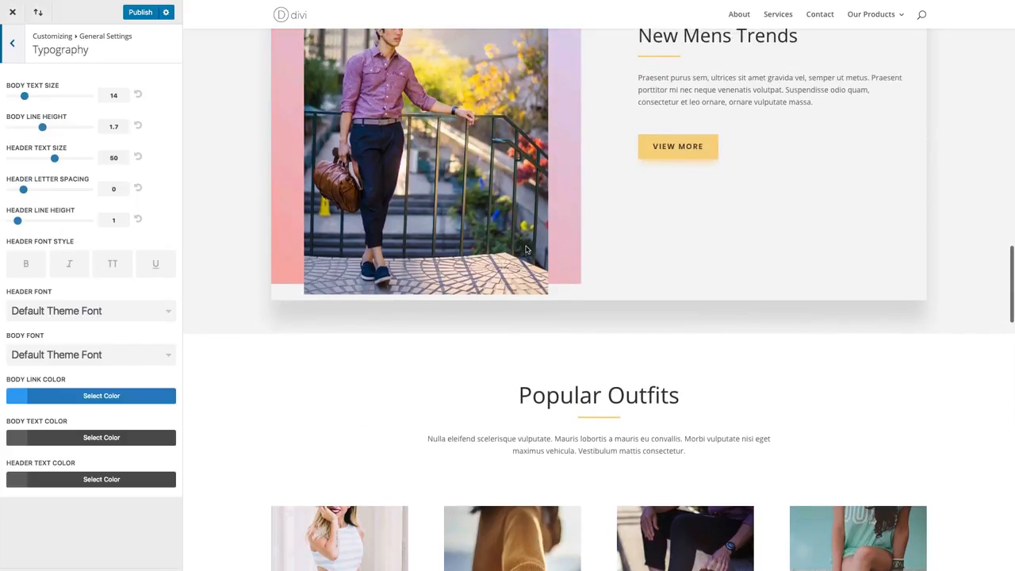
{"action": "scroll", "coordinate": [526, 251], "scroll_direction": "up", "scroll_amount": 2}
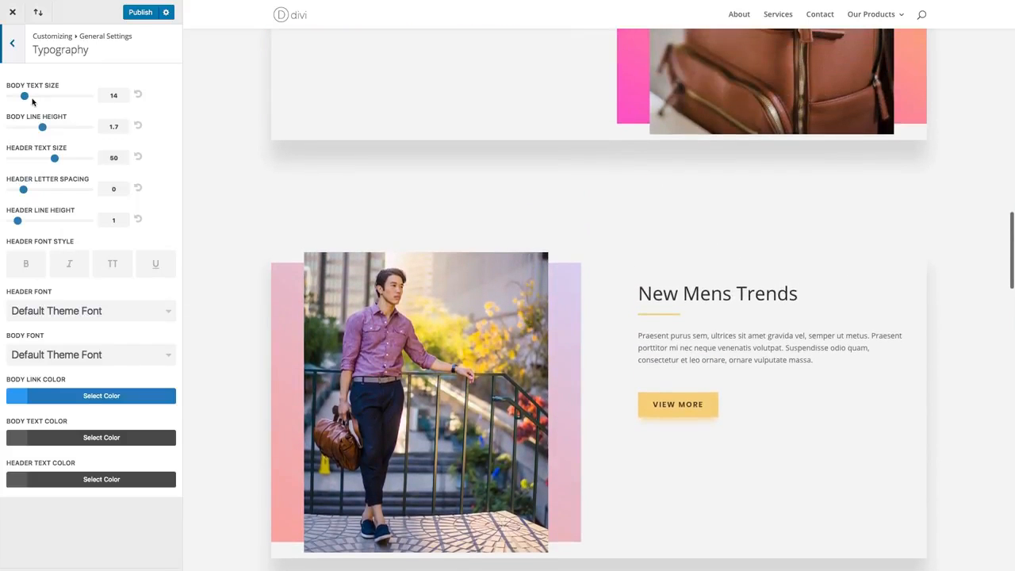
{"action": "left_click_drag", "start_coordinate": [25, 96], "coordinate": [31, 96]}
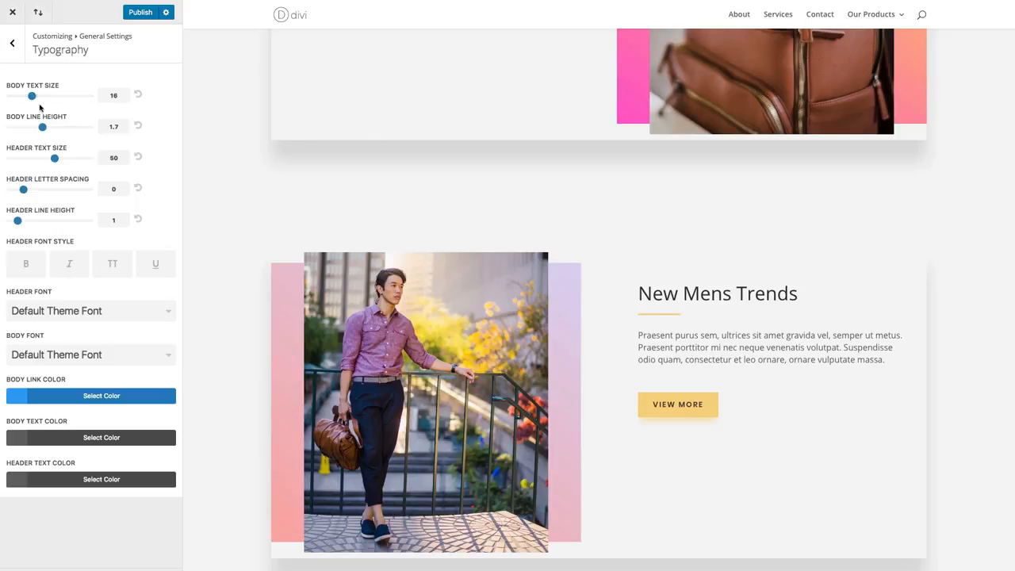
- Try a body text size of 19 on the New Mens Trends and Popular Outfits sections and return it to 16
{"action": "scroll", "coordinate": [827, 335], "scroll_direction": "down", "scroll_amount": 1}
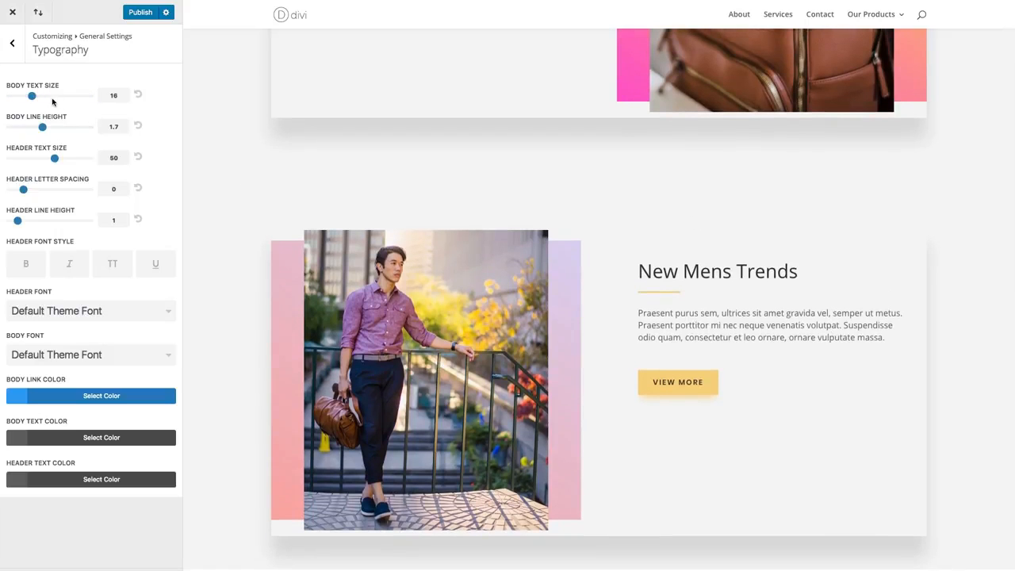
{"action": "left_click_drag", "start_coordinate": [32, 96], "coordinate": [42, 96]}
{"action": "scroll", "coordinate": [602, 320], "scroll_direction": "down", "scroll_amount": 5}
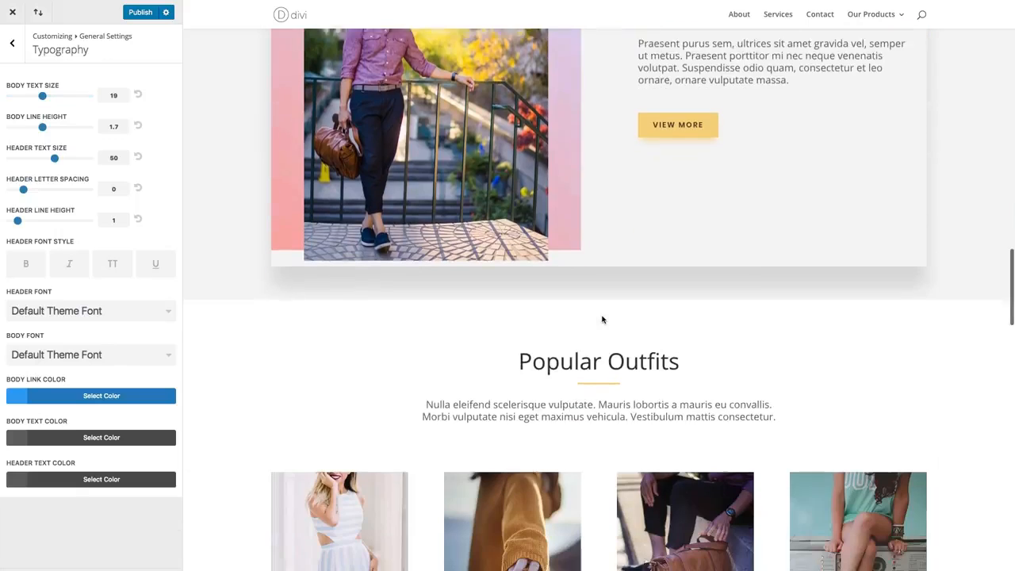
{"action": "scroll", "coordinate": [602, 319], "scroll_direction": "down", "scroll_amount": 3}
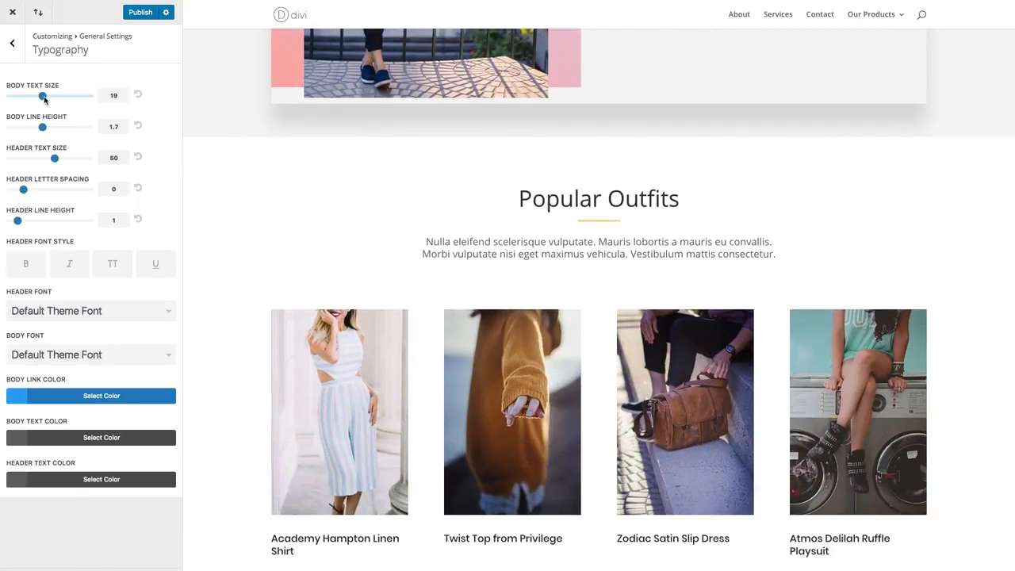
{"action": "left_click_drag", "start_coordinate": [43, 96], "coordinate": [32, 100]}
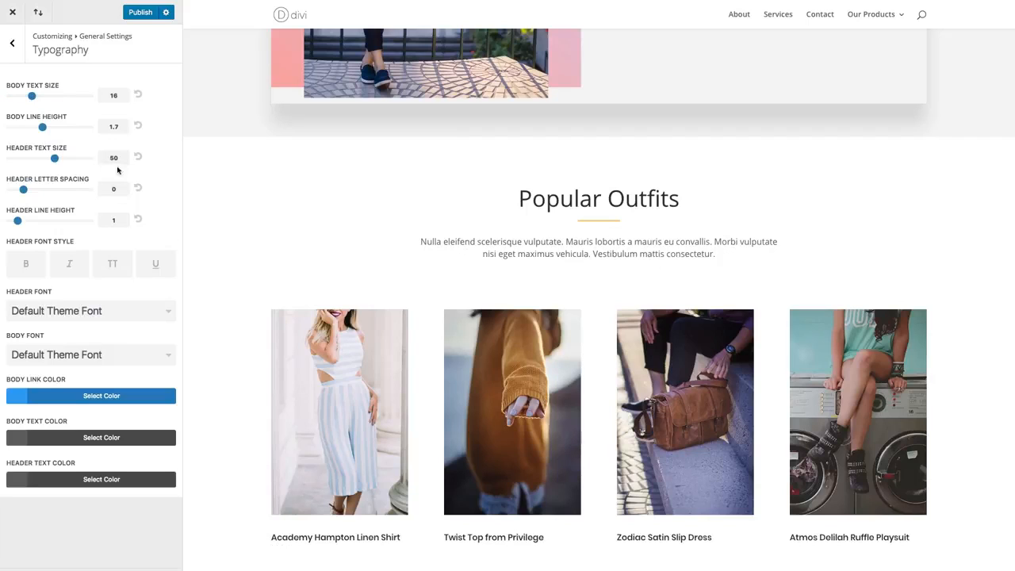
- Examine how the body text reads across the page sections, from Popular Outfits up to High Fashion and About Us
{"action": "scroll", "coordinate": [715, 228], "scroll_direction": "down", "scroll_amount": 2}
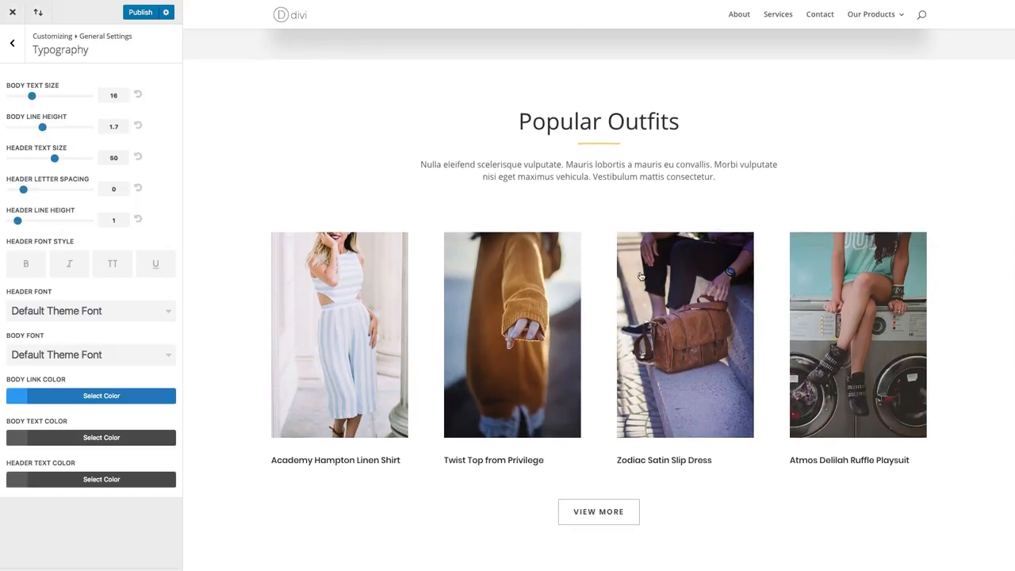
{"action": "scroll", "coordinate": [607, 230], "scroll_direction": "down", "scroll_amount": 3}
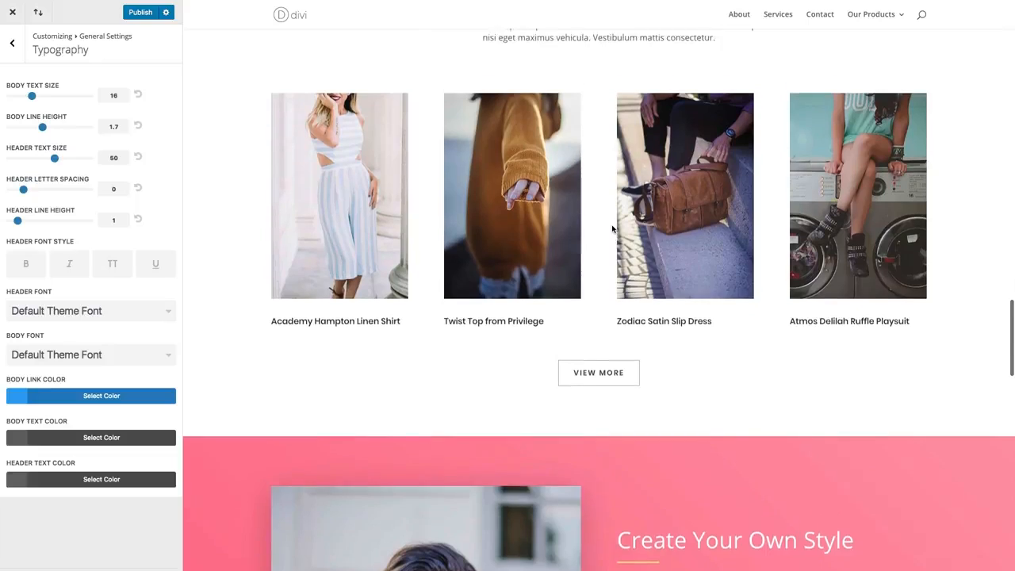
{"action": "scroll", "coordinate": [613, 230], "scroll_direction": "up", "scroll_amount": 2}
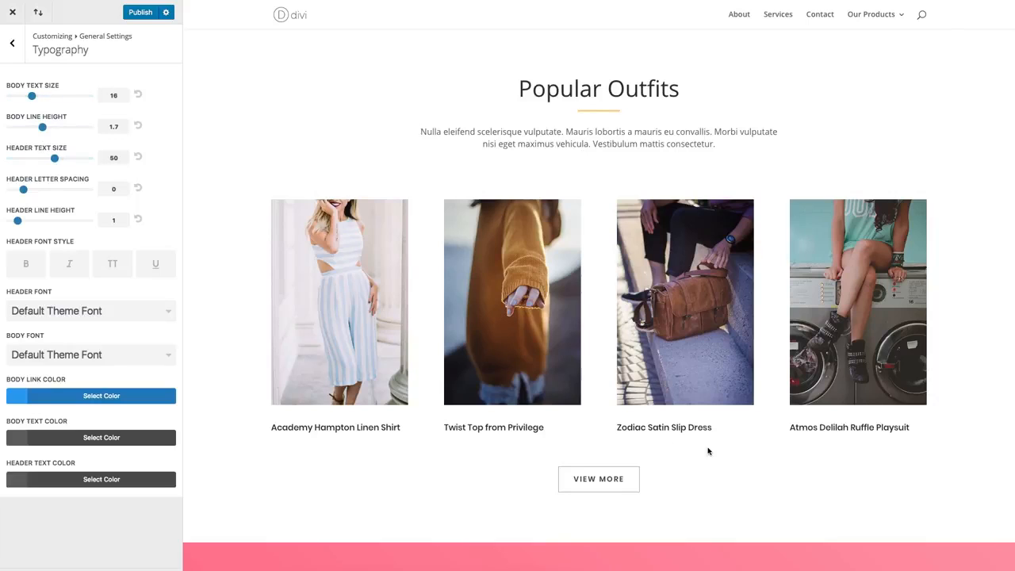
{"action": "scroll", "coordinate": [709, 449], "scroll_direction": "up", "scroll_amount": 6}
{"action": "scroll", "coordinate": [634, 433], "scroll_direction": "up", "scroll_amount": 10}
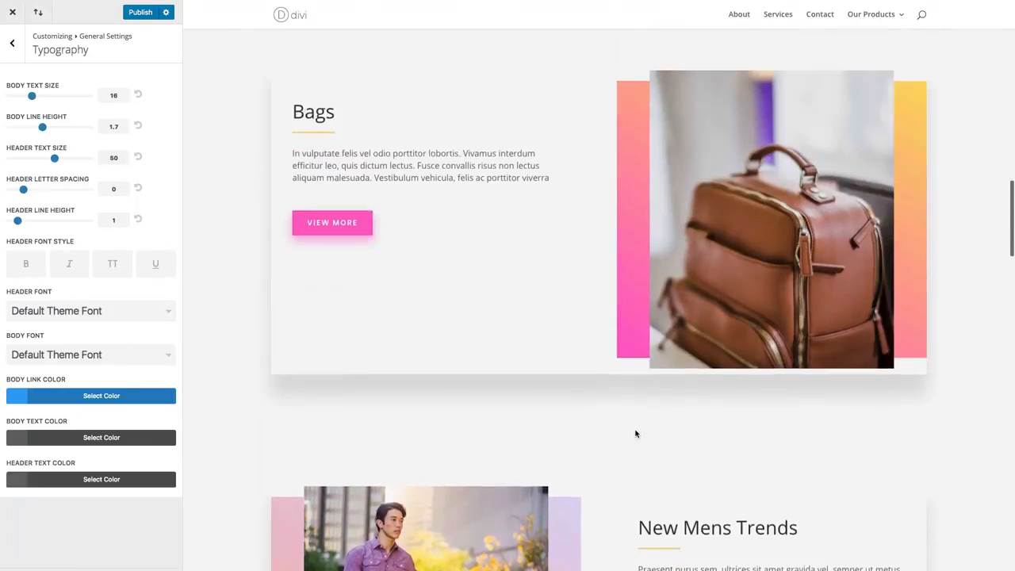
{"action": "scroll", "coordinate": [635, 433], "scroll_direction": "up", "scroll_amount": 8}
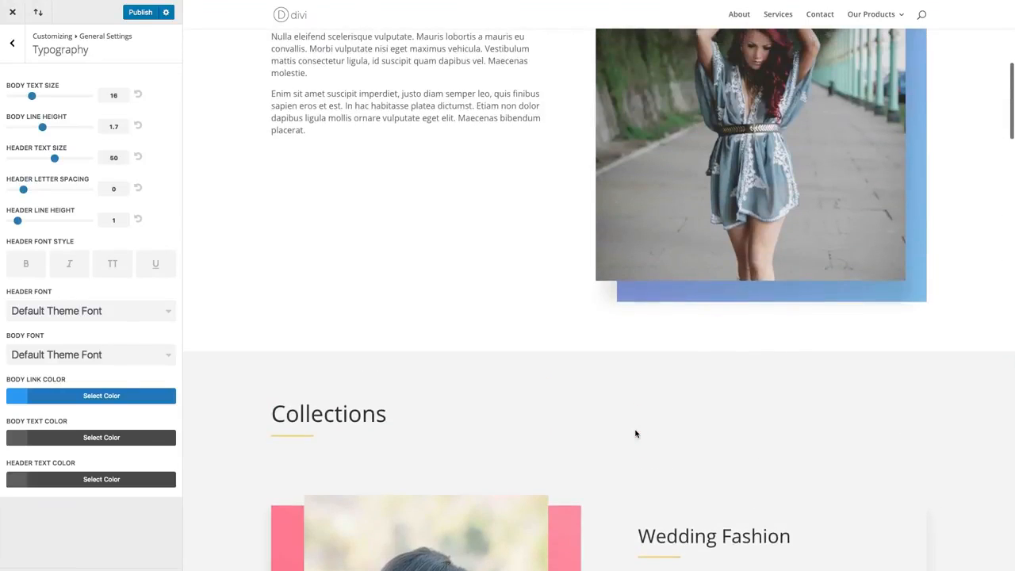
{"action": "scroll", "coordinate": [635, 434], "scroll_direction": "up", "scroll_amount": 1}
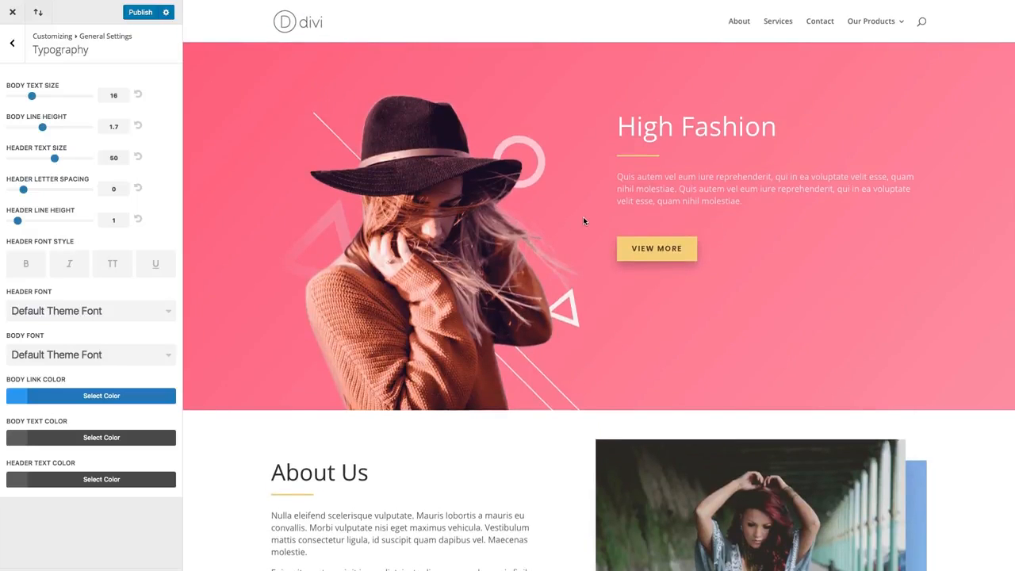
{"action": "scroll", "coordinate": [584, 221], "scroll_direction": "down", "scroll_amount": 5}
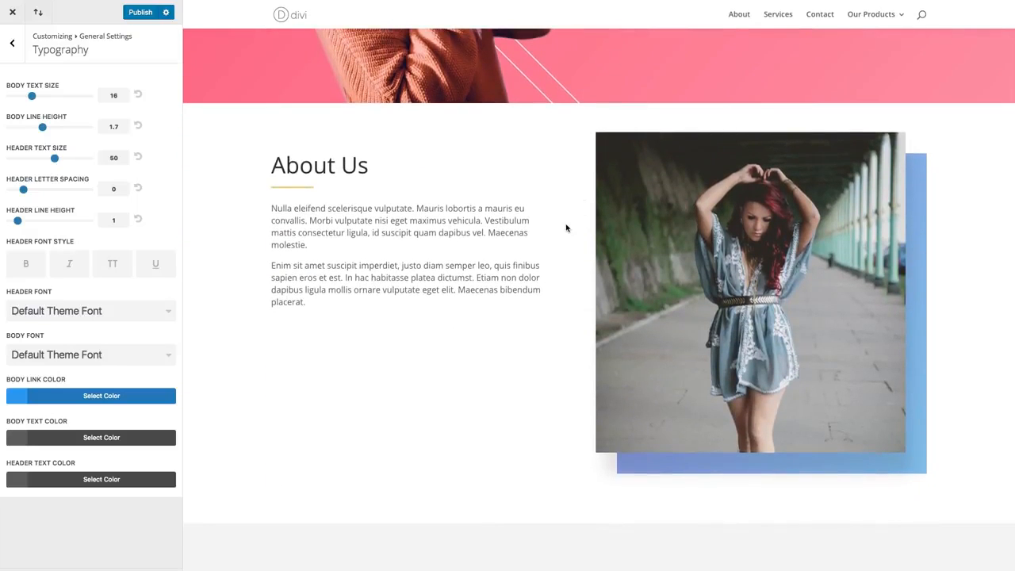
{"action": "scroll", "coordinate": [536, 227], "scroll_direction": "up", "scroll_amount": 5}
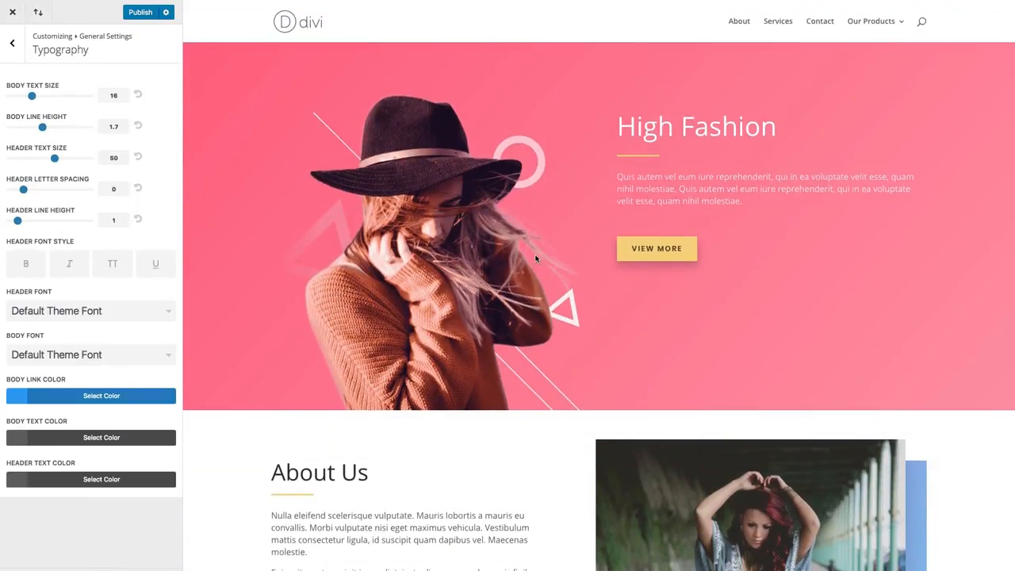
{"action": "scroll", "coordinate": [508, 269], "scroll_direction": "down", "scroll_amount": 5}
{"action": "scroll", "coordinate": [355, 314], "scroll_direction": "down", "scroll_amount": 2}
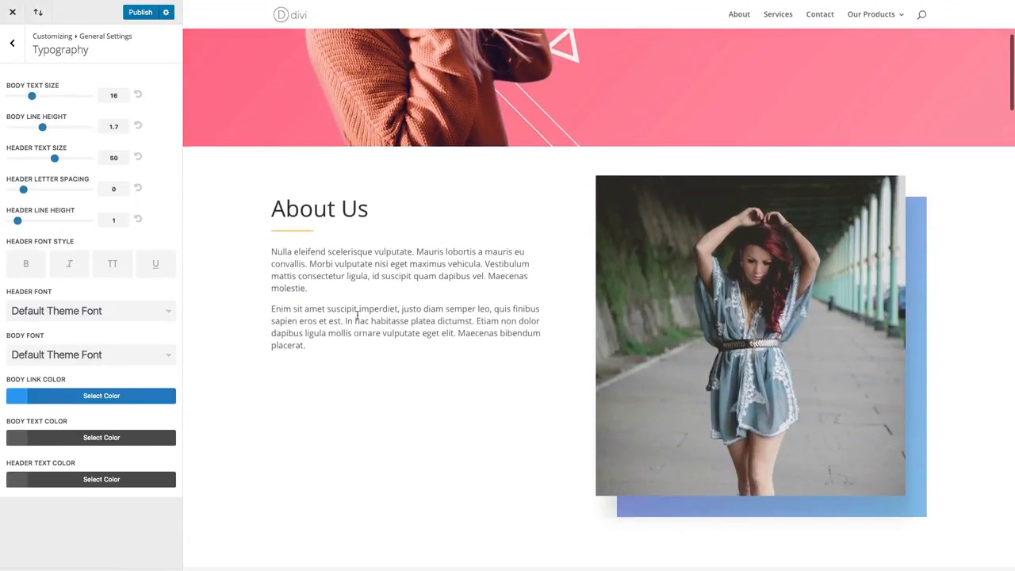
{"action": "scroll", "coordinate": [385, 302], "scroll_direction": "down", "scroll_amount": 6}
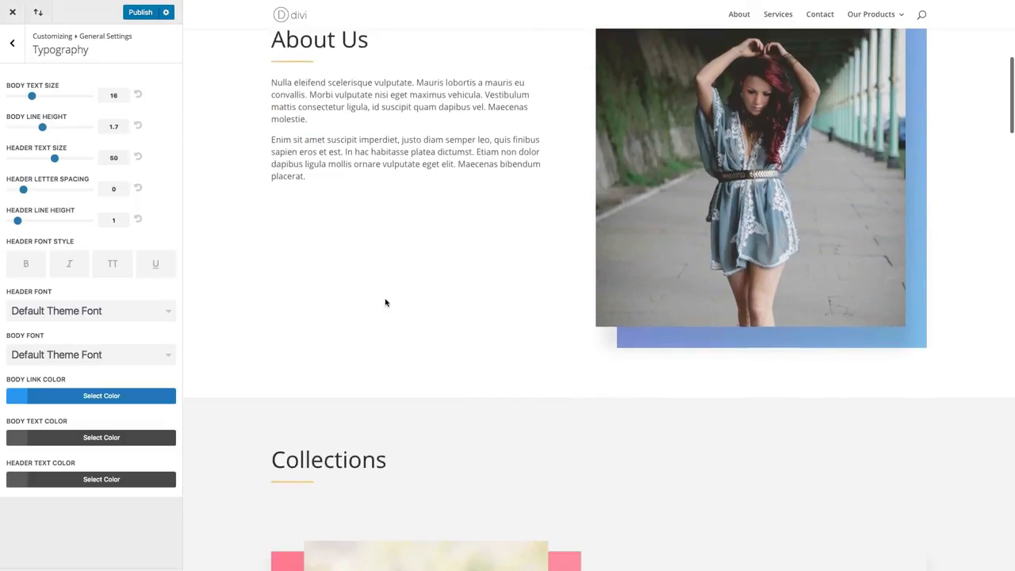
{"action": "scroll", "coordinate": [694, 311], "scroll_direction": "down", "scroll_amount": 2}
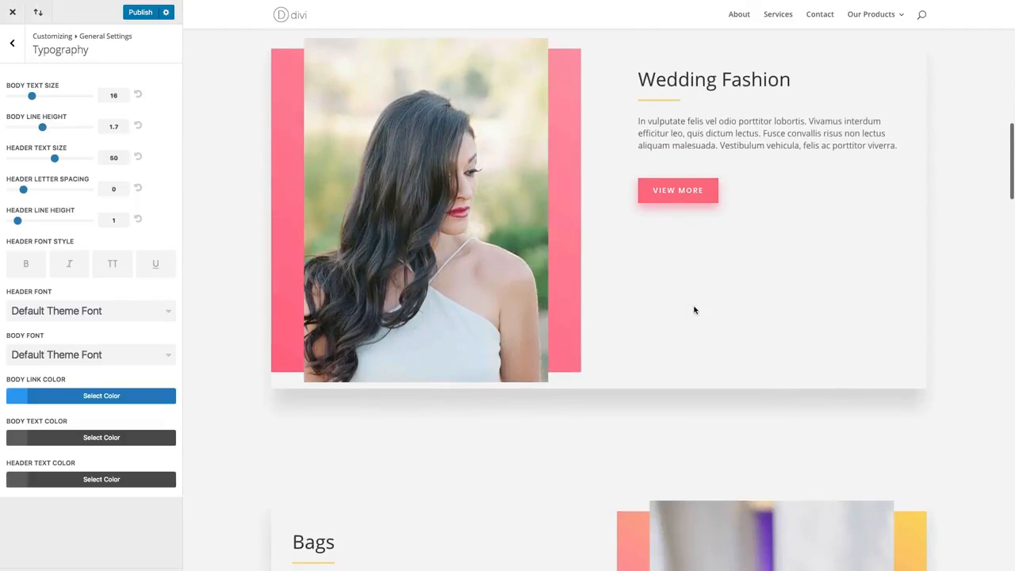
{"action": "scroll", "coordinate": [694, 309], "scroll_direction": "down", "scroll_amount": 2}
{"action": "scroll", "coordinate": [694, 306], "scroll_direction": "up", "scroll_amount": 14}
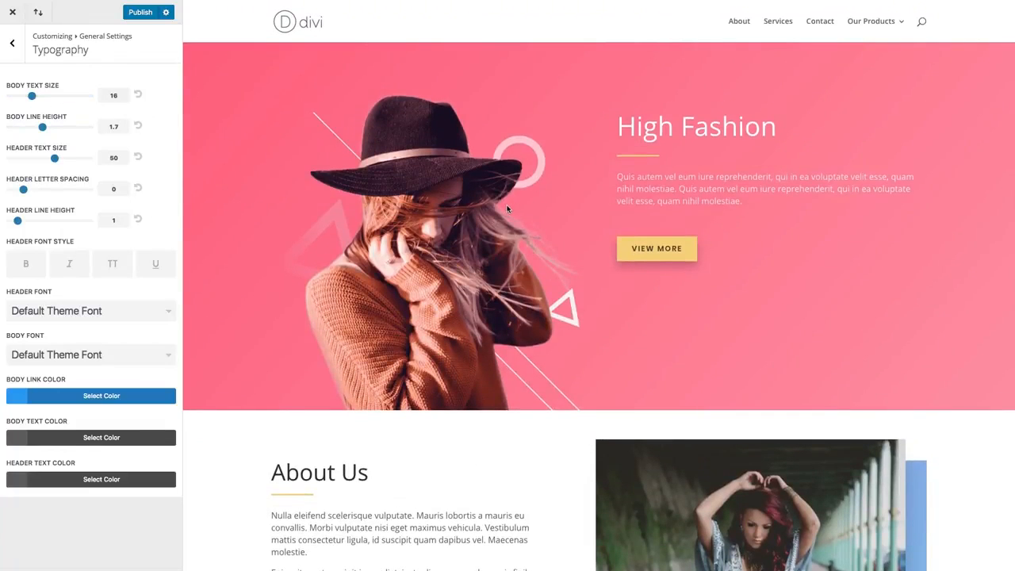
{"action": "scroll", "coordinate": [506, 208], "scroll_direction": "down", "scroll_amount": 2}
{"action": "scroll", "coordinate": [507, 206], "scroll_direction": "up", "scroll_amount": 3}
- Try a body text size of 15 on the High Fashion and About Us text and return it to 16
{"action": "scroll", "coordinate": [285, 216], "scroll_direction": "down", "scroll_amount": 2}
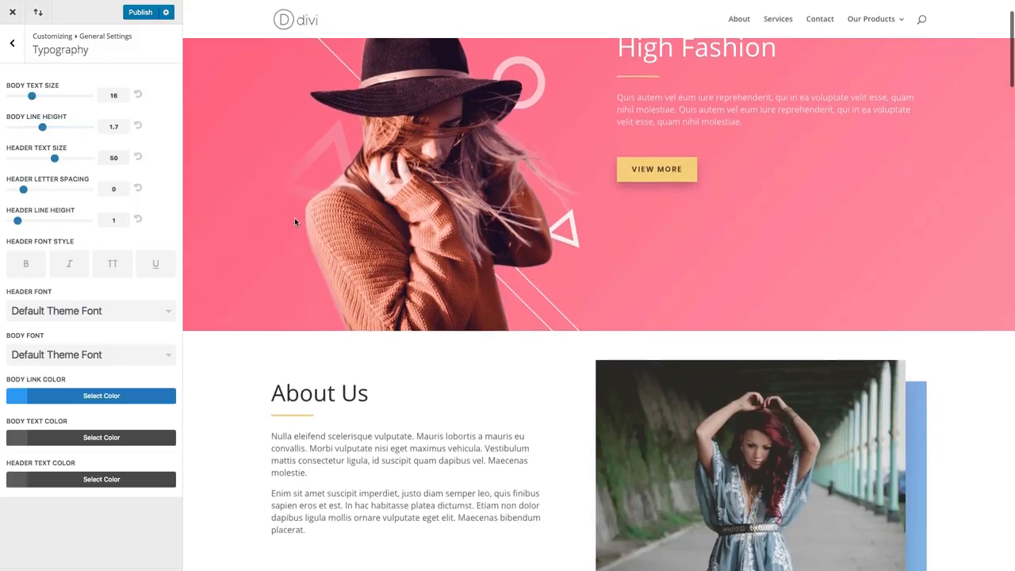
{"action": "left_click_drag", "start_coordinate": [36, 96], "coordinate": [32, 99]}
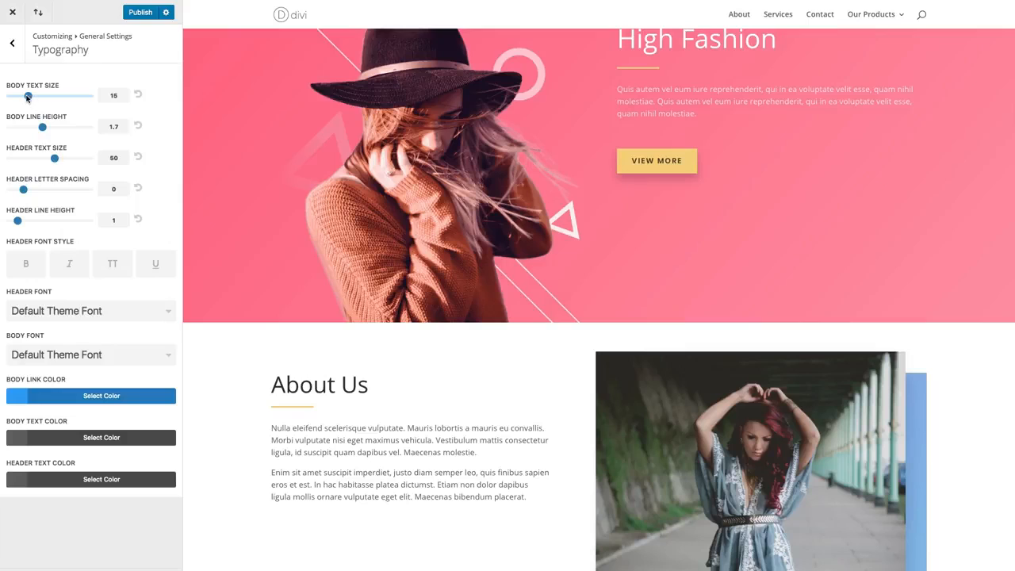
{"action": "left_click_drag", "start_coordinate": [30, 97], "coordinate": [42, 133]}
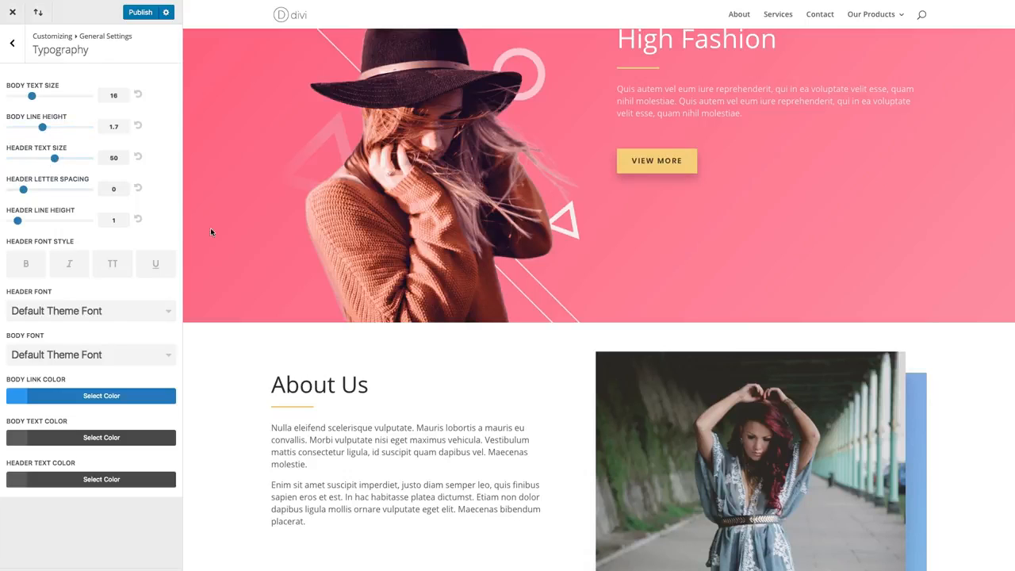
- Set the header text size to 56 with the High Fashion and About Us headings in view
{"action": "scroll", "coordinate": [270, 239], "scroll_direction": "up", "scroll_amount": 2}
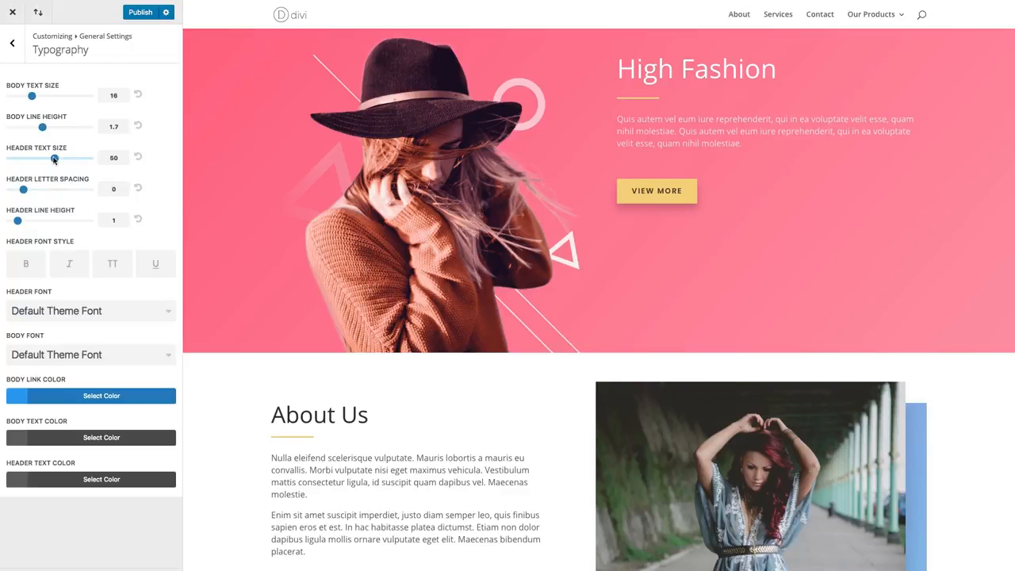
{"action": "left_click_drag", "start_coordinate": [53, 158], "coordinate": [65, 161]}
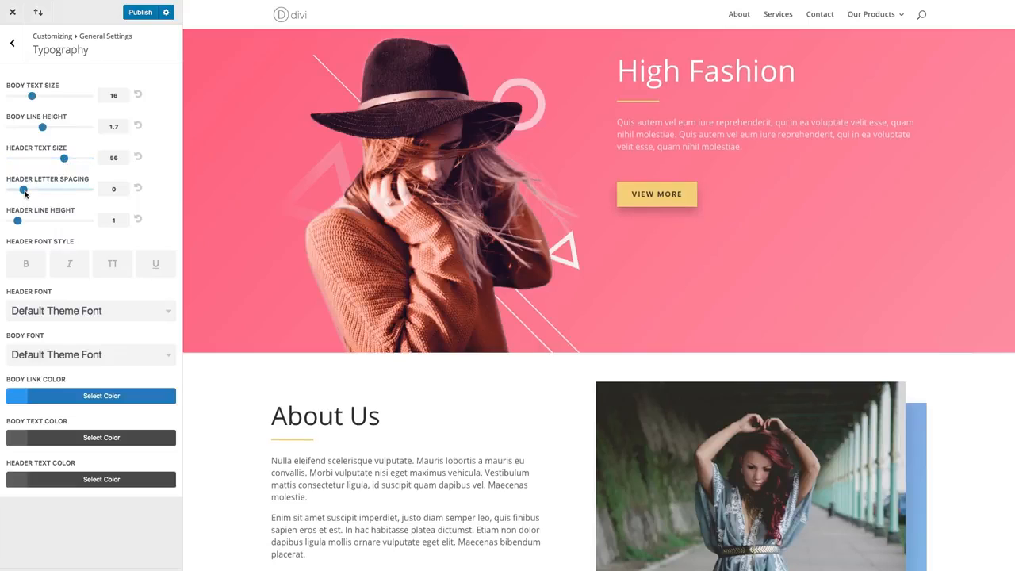
- Try a wider header letter spacing, and set the header text size to 50 and the header line height to 1.4
{"action": "left_click_drag", "start_coordinate": [24, 191], "coordinate": [53, 191]}
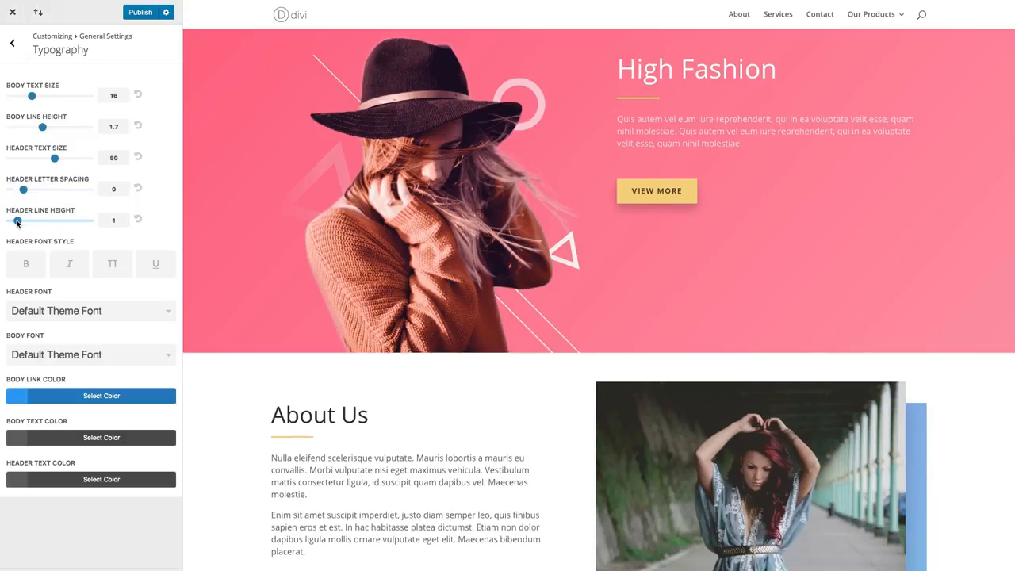
{"action": "left_click_drag", "start_coordinate": [17, 221], "coordinate": [30, 221]}
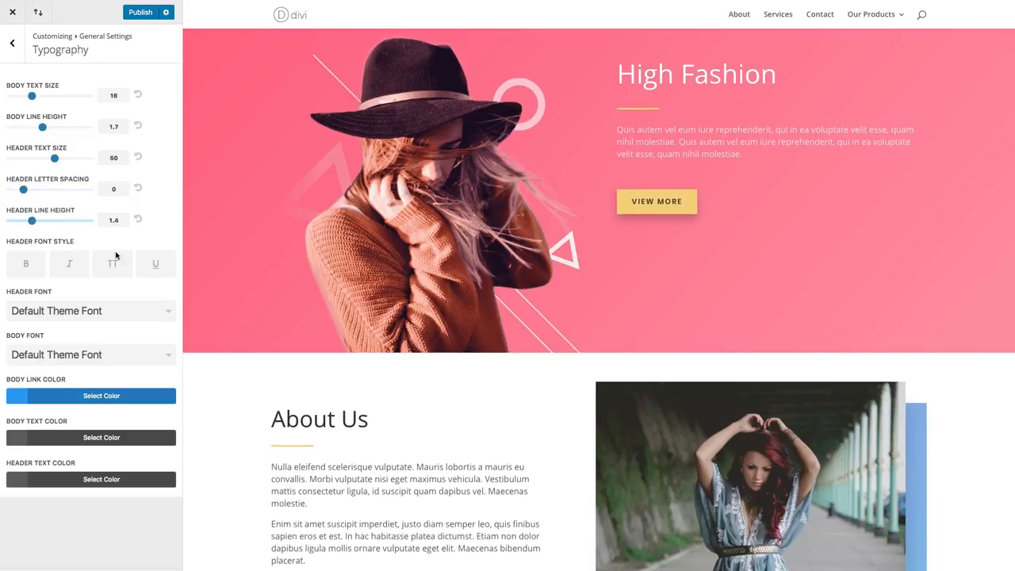
- Make the headers bold, and try italic, uppercase and underline on them before switching those three styles off
{"action": "left_click", "coordinate": [26, 266]}
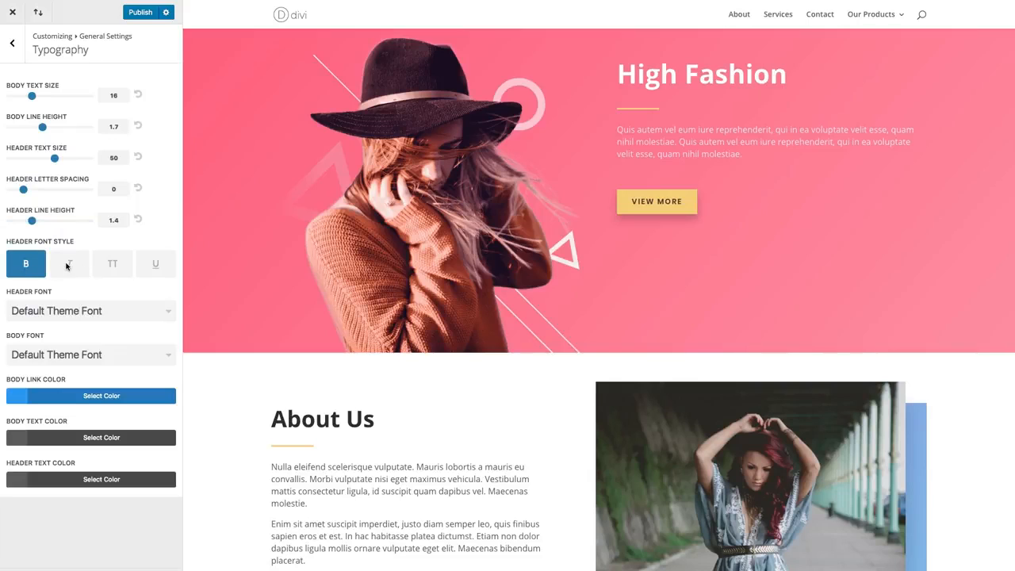
{"action": "left_click", "coordinate": [67, 266]}
{"action": "left_click", "coordinate": [114, 266]}
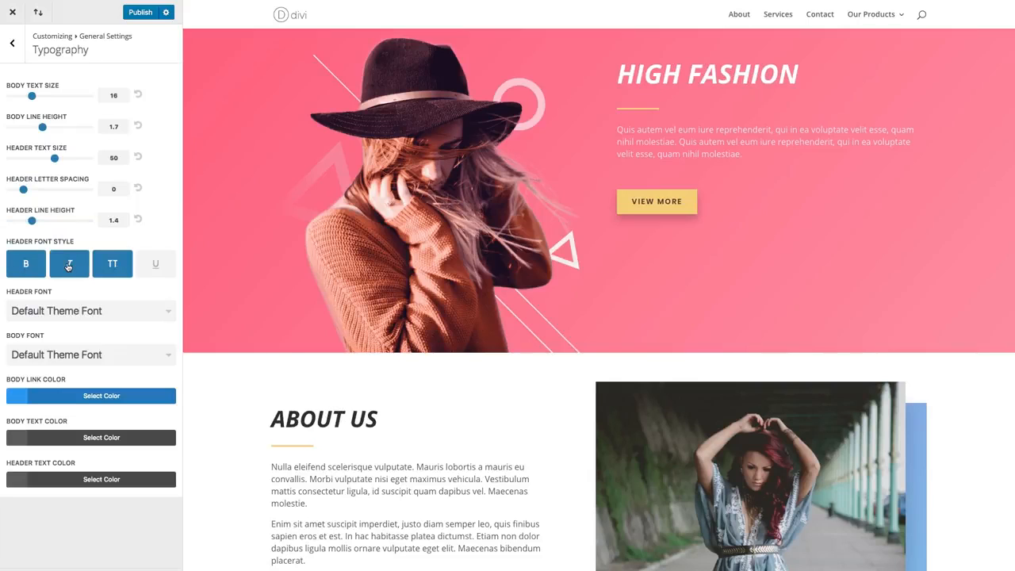
{"action": "left_click", "coordinate": [159, 265]}
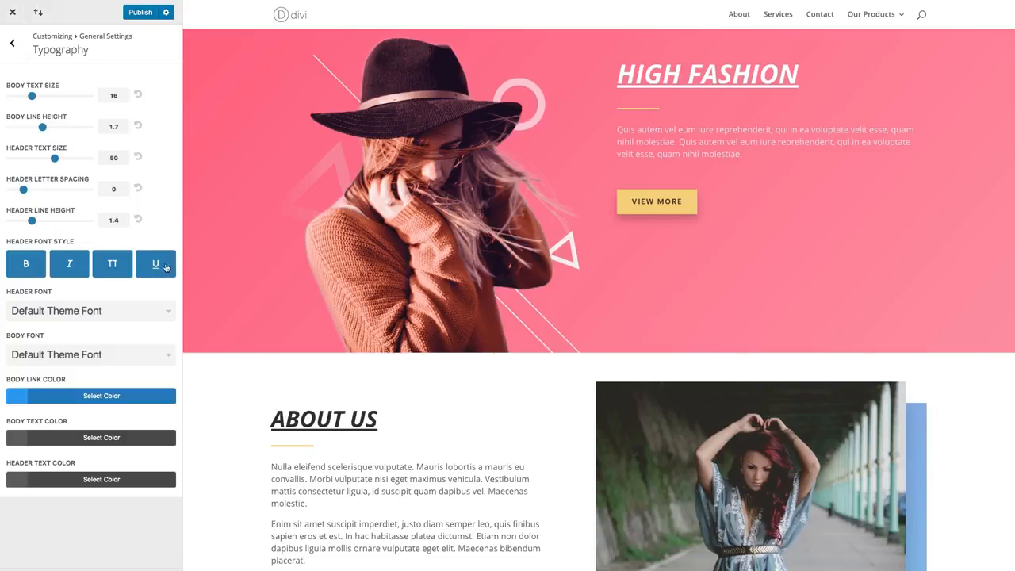
{"action": "left_click", "coordinate": [158, 267]}
{"action": "left_click", "coordinate": [113, 267]}
{"action": "left_click", "coordinate": [69, 266]}
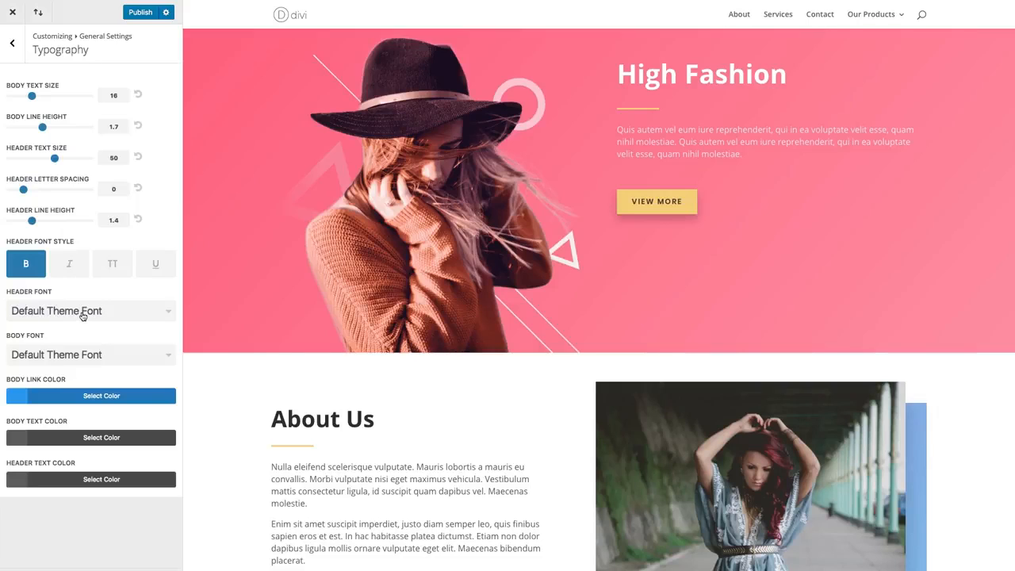
- Set the header font to Playfair Display and the body font to Poppins
{"action": "left_click", "coordinate": [82, 315]}
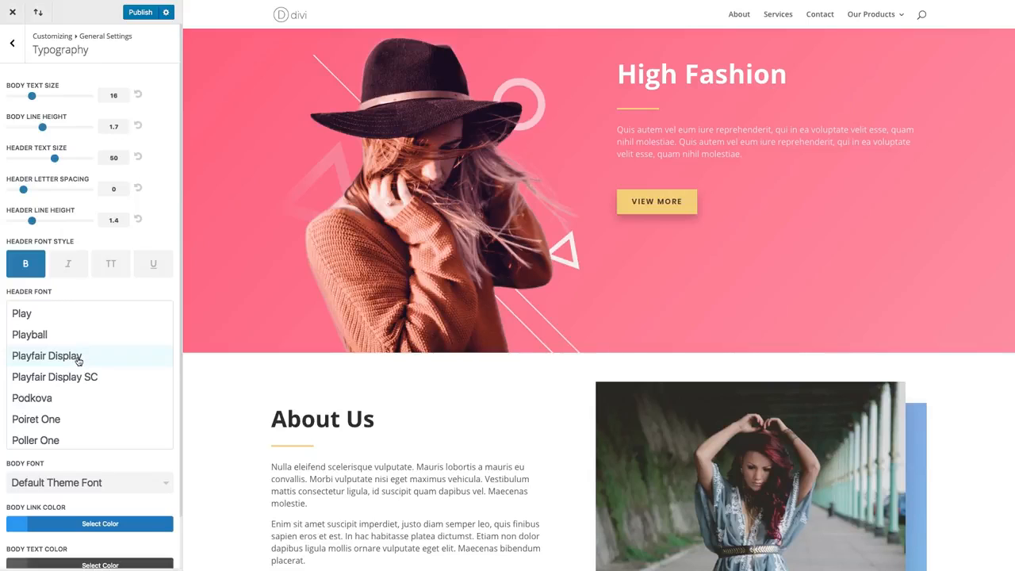
{"action": "left_click", "coordinate": [79, 361]}
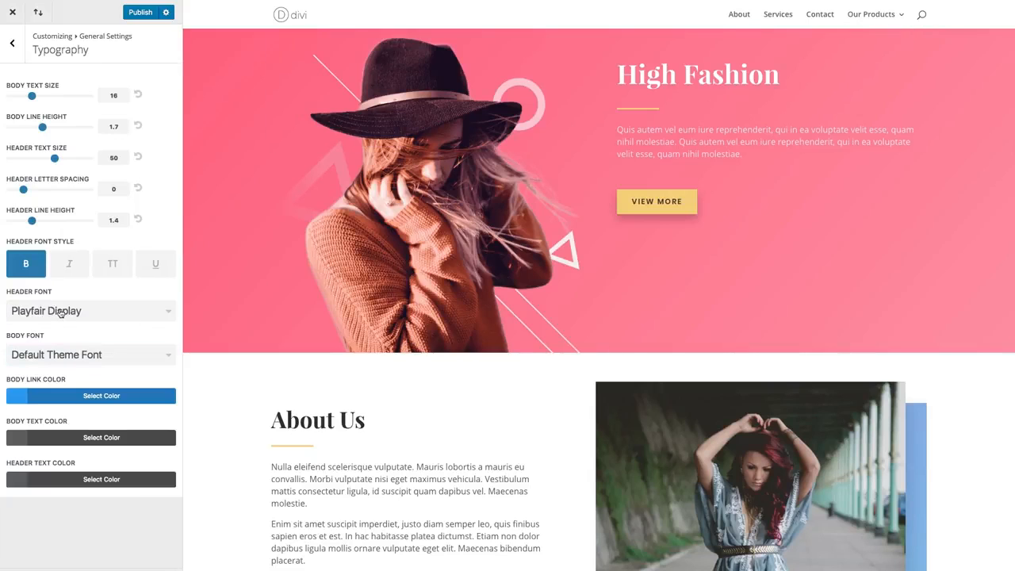
{"action": "left_click", "coordinate": [88, 362]}
{"action": "scroll", "coordinate": [84, 399], "scroll_direction": "down", "scroll_amount": 20}
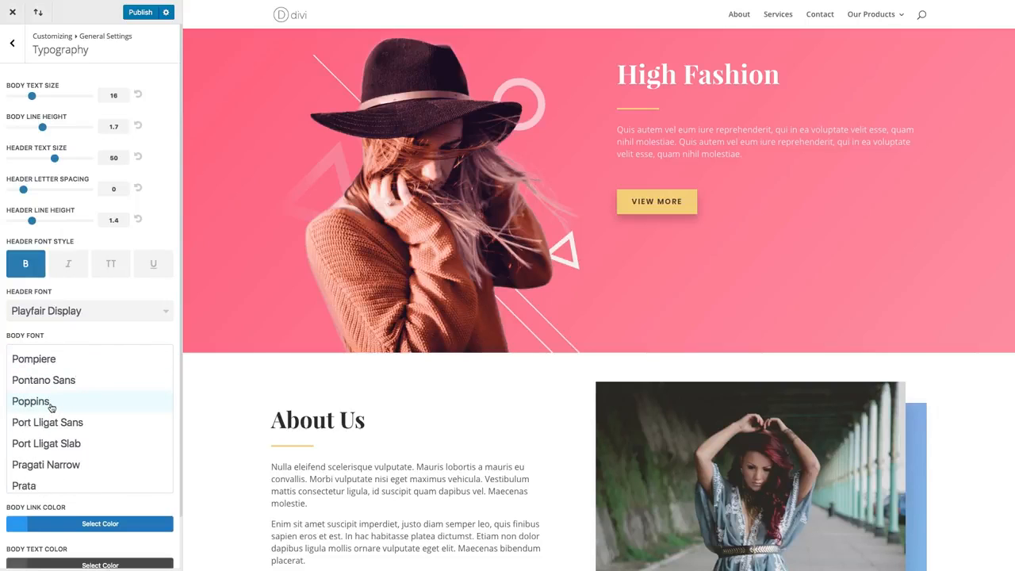
{"action": "left_click", "coordinate": [50, 407]}
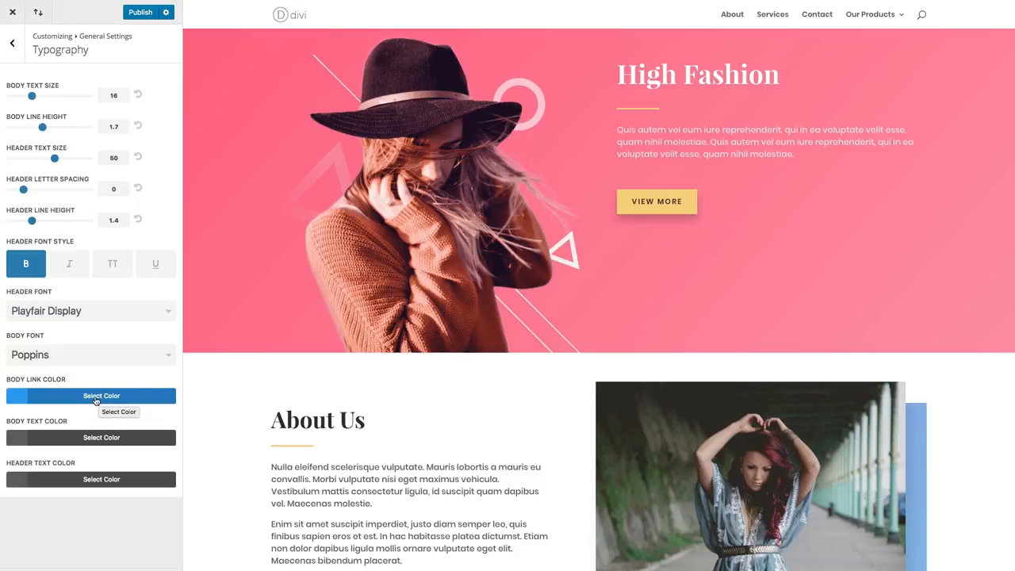
- Set the body text color to #333333 and check it on the page from About Us down to Latest News
{"action": "left_click", "coordinate": [40, 423]}
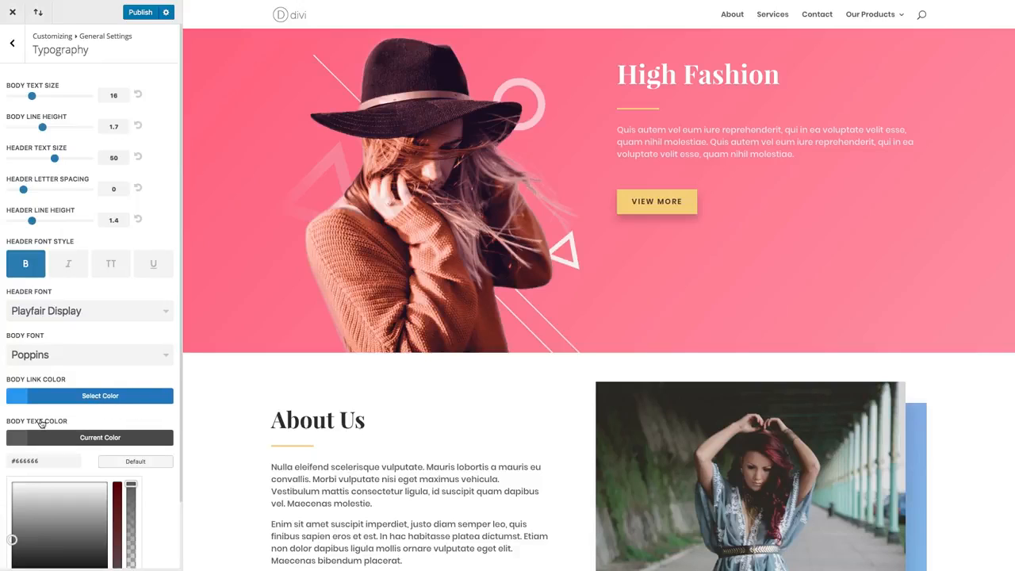
{"action": "left_click", "coordinate": [48, 434]}
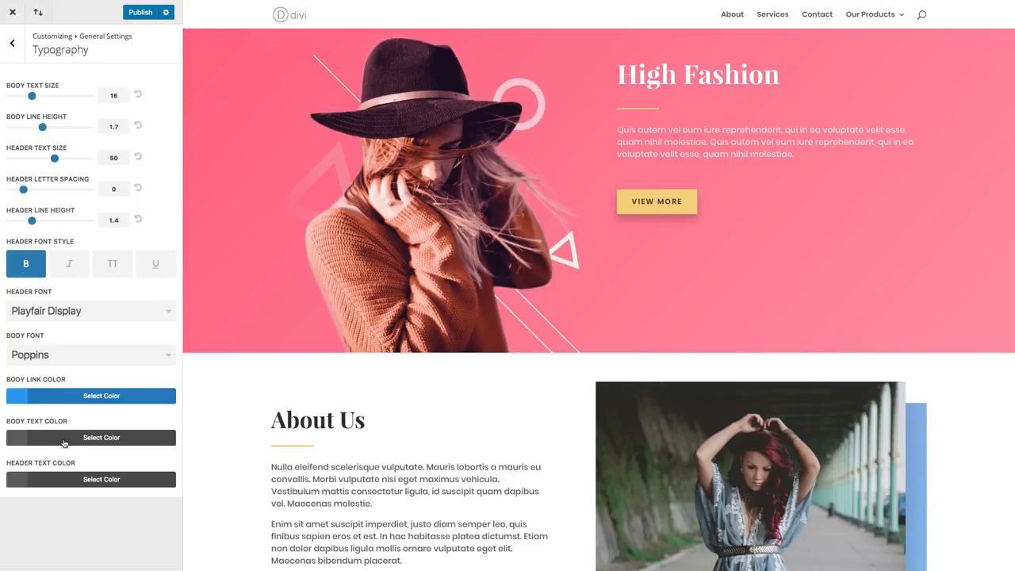
{"action": "left_click", "coordinate": [65, 442]}
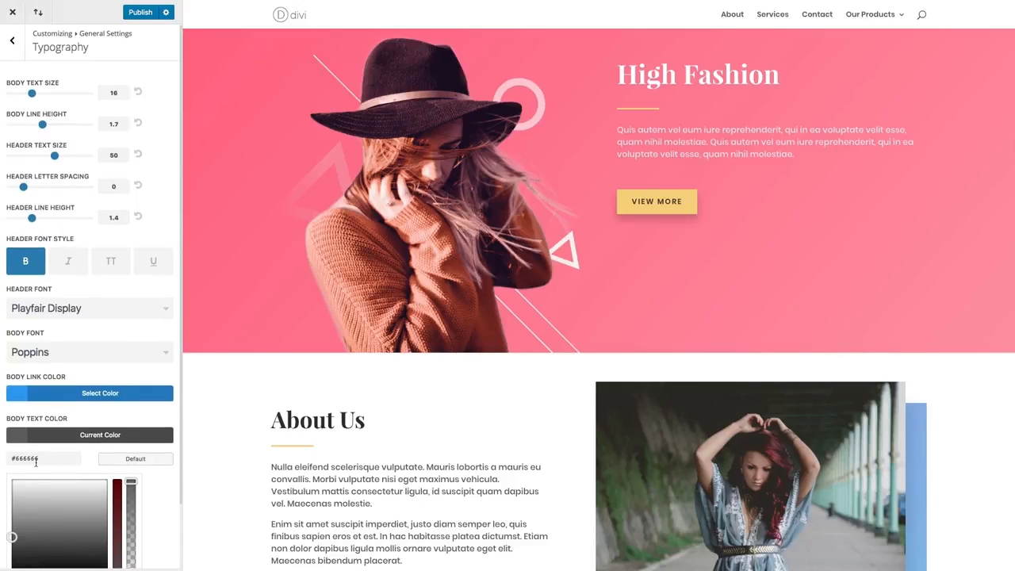
{"action": "triple_click", "coordinate": [36, 460]}
{"action": "type", "text": "#333333"}
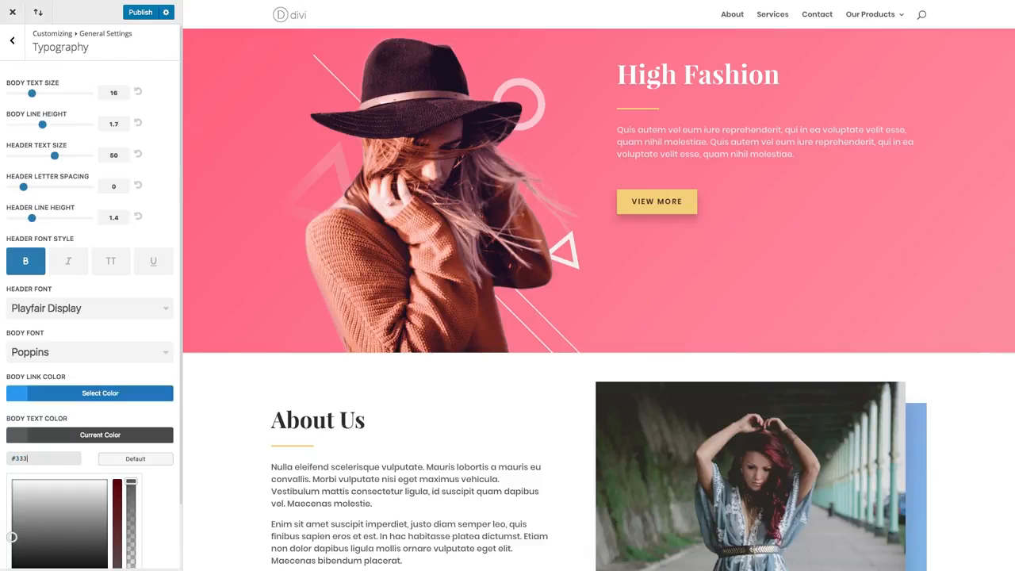
{"action": "left_click", "coordinate": [73, 441]}
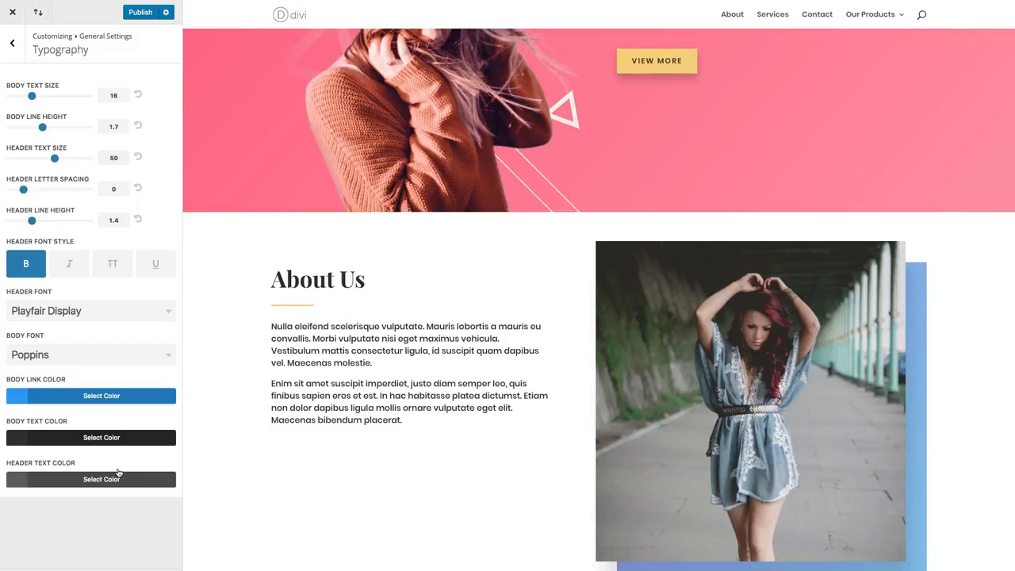
{"action": "scroll", "coordinate": [590, 258], "scroll_direction": "down", "scroll_amount": 10}
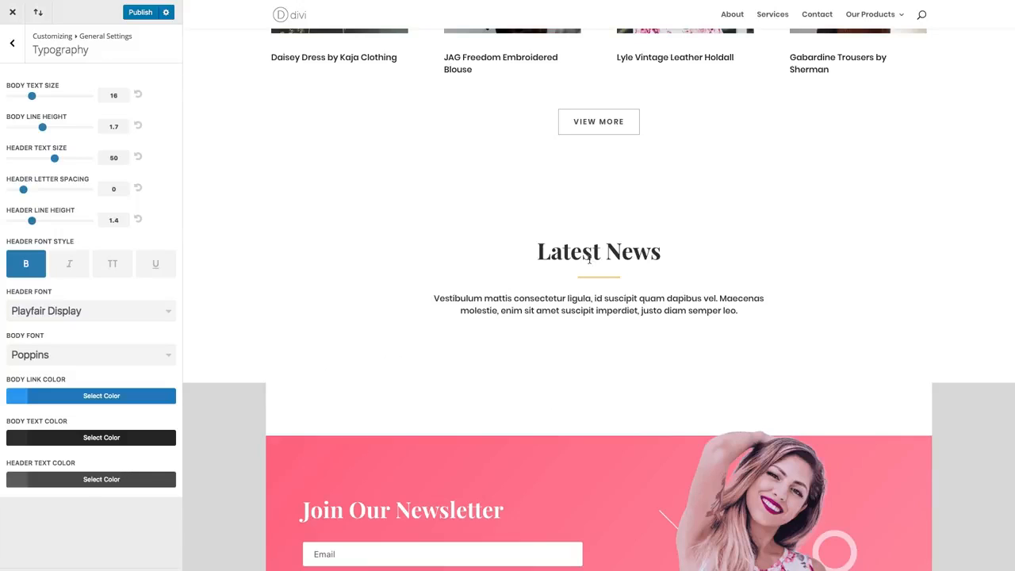